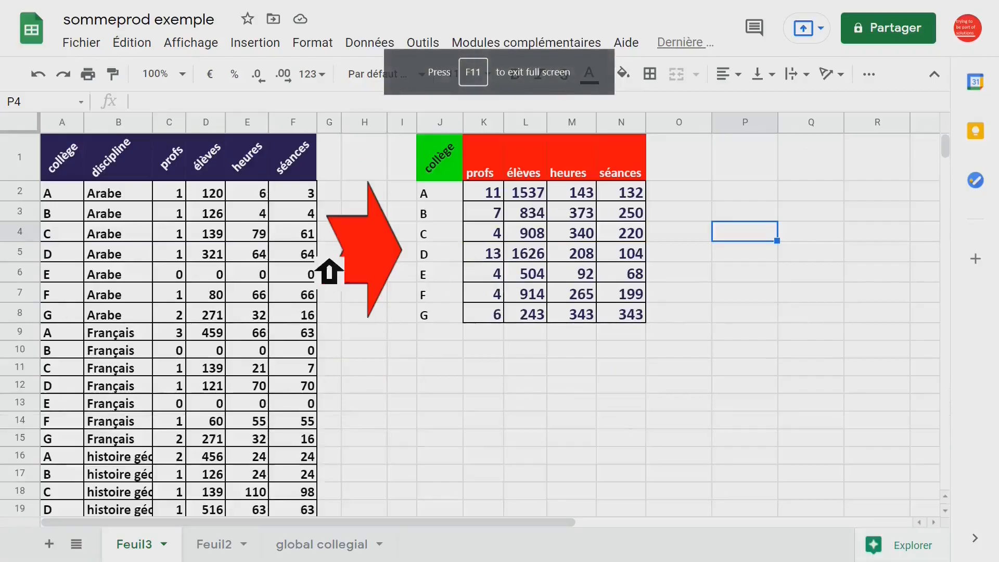
Step: Examine the collège and discipline source data and the SOMMEPROD formula behind the summary table's profs total for collège A
{"action": "left_click_drag", "start_coordinate": [169, 193], "coordinate": [282, 419]}
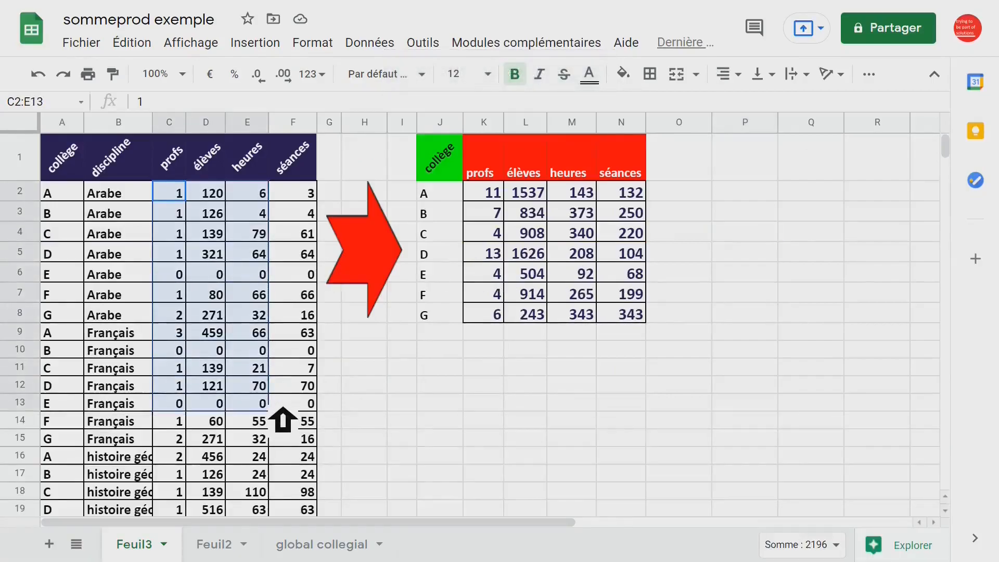
{"action": "left_click", "coordinate": [134, 204]}
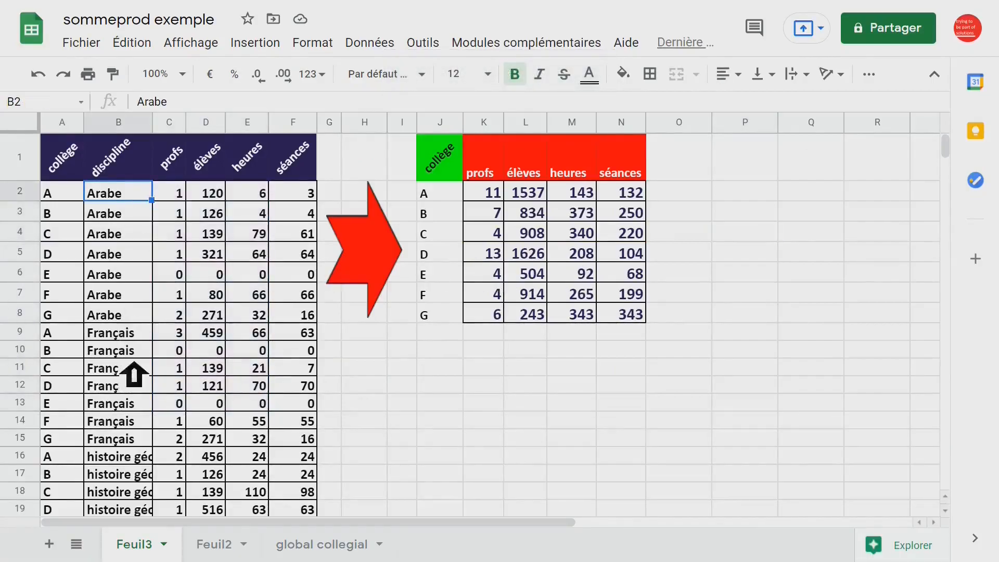
{"action": "left_click", "coordinate": [78, 196]}
{"action": "left_click", "coordinate": [456, 201]}
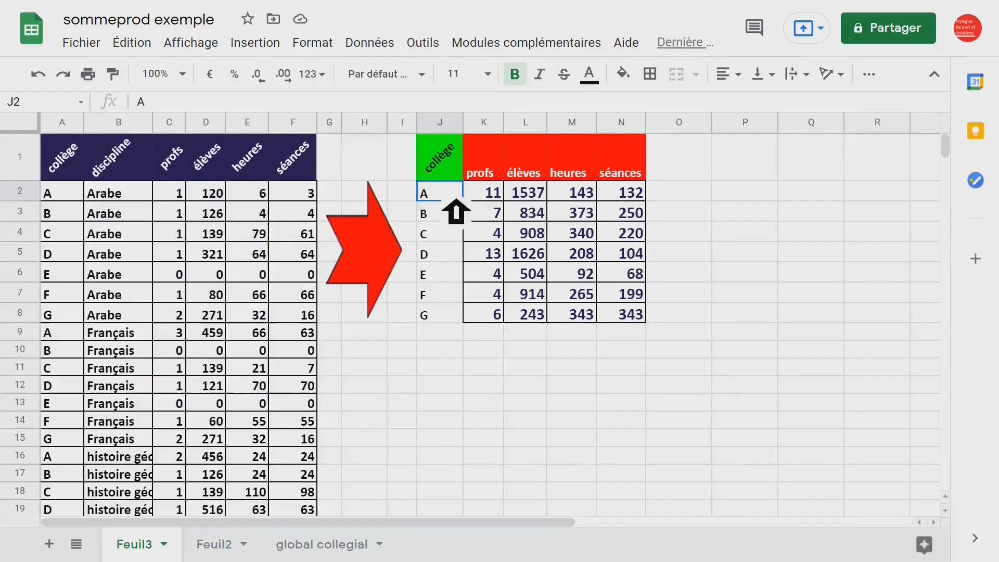
{"action": "left_click", "coordinate": [497, 197]}
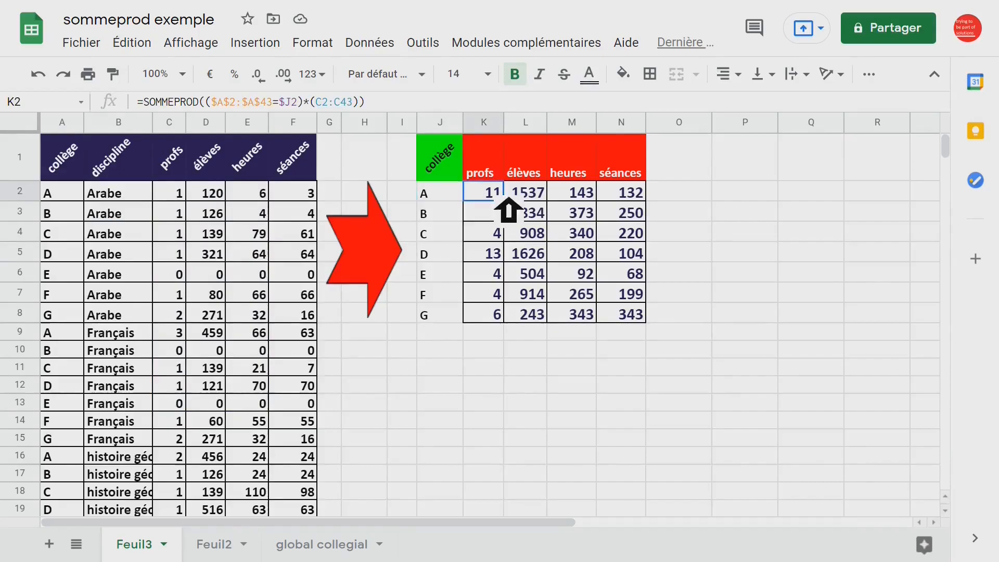
{"action": "left_click", "coordinate": [484, 122]}
{"action": "left_click", "coordinate": [31, 125]}
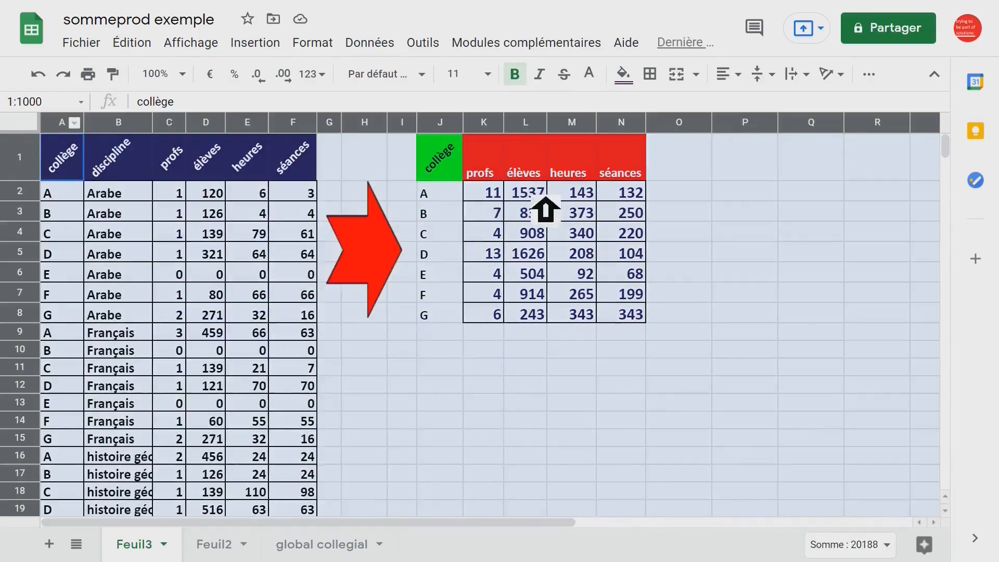
{"action": "left_click", "coordinate": [501, 195]}
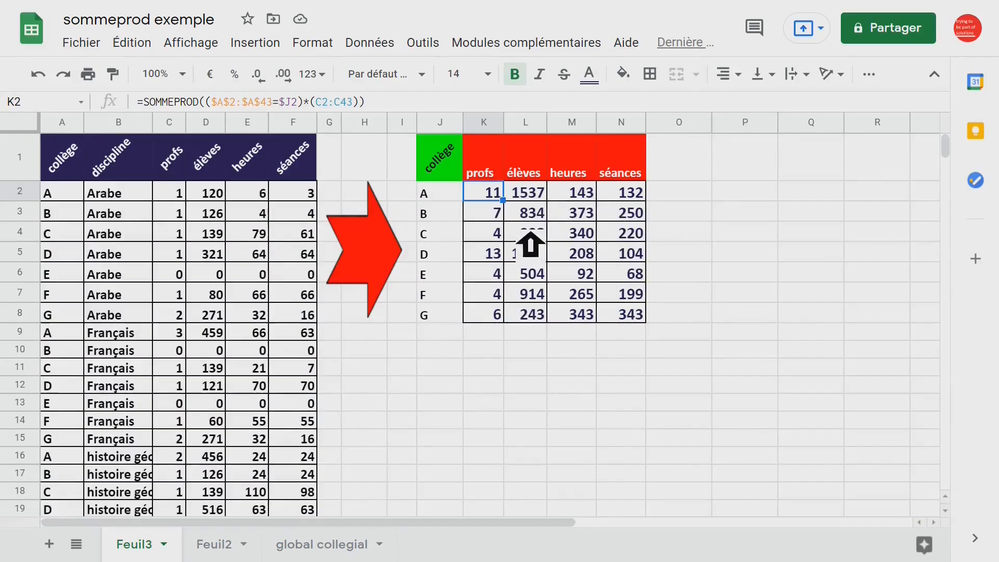
Step: Start a SOMMEPROD formula in P1 with the collège range A2:A43 inside a nested parenthesis
{"action": "left_click", "coordinate": [764, 178]}
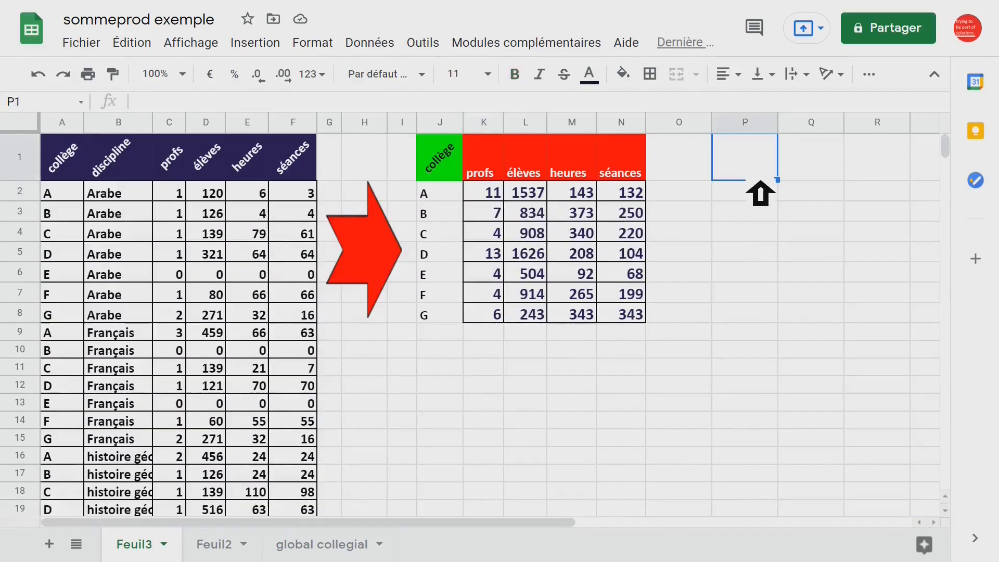
{"action": "type", "text": "=somm"}
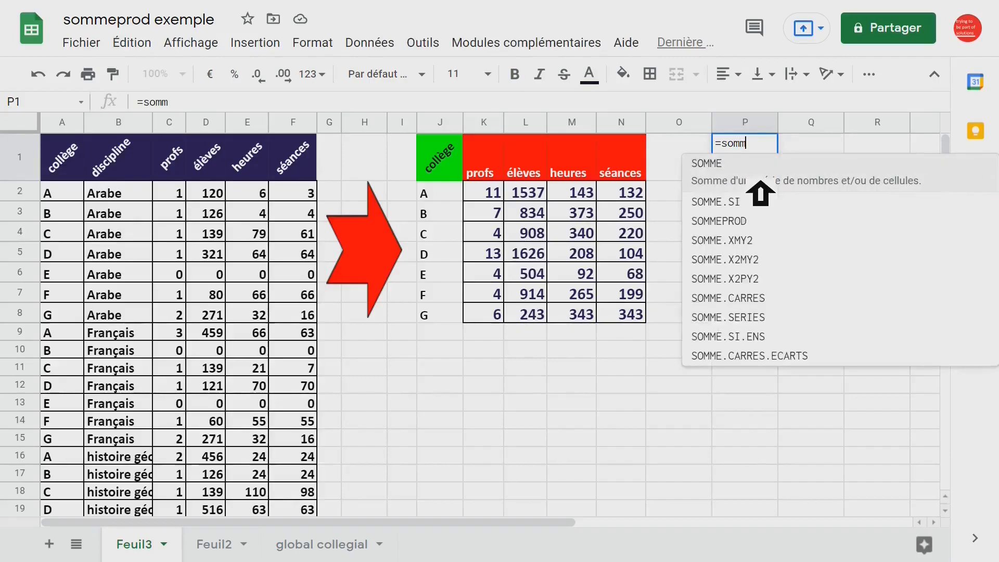
{"action": "type", "text": "eprod"}
{"action": "key", "text": "Tab"}
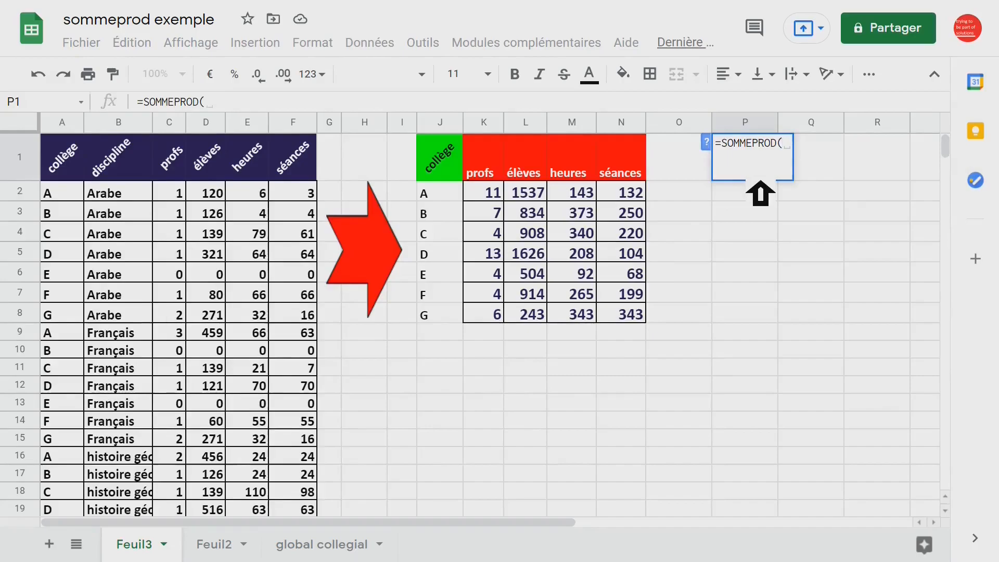
{"action": "type", "text": "("}
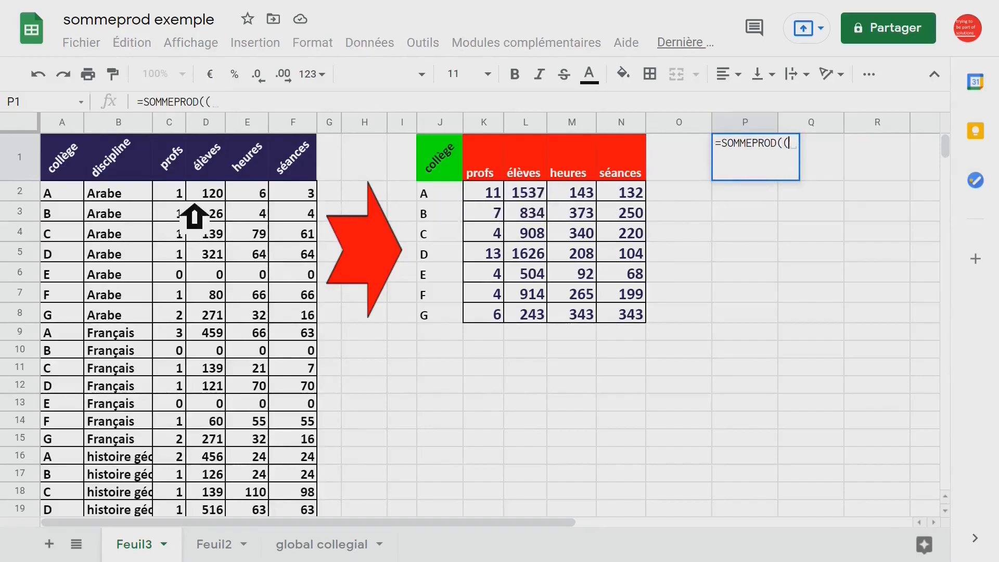
{"action": "left_click", "coordinate": [77, 194]}
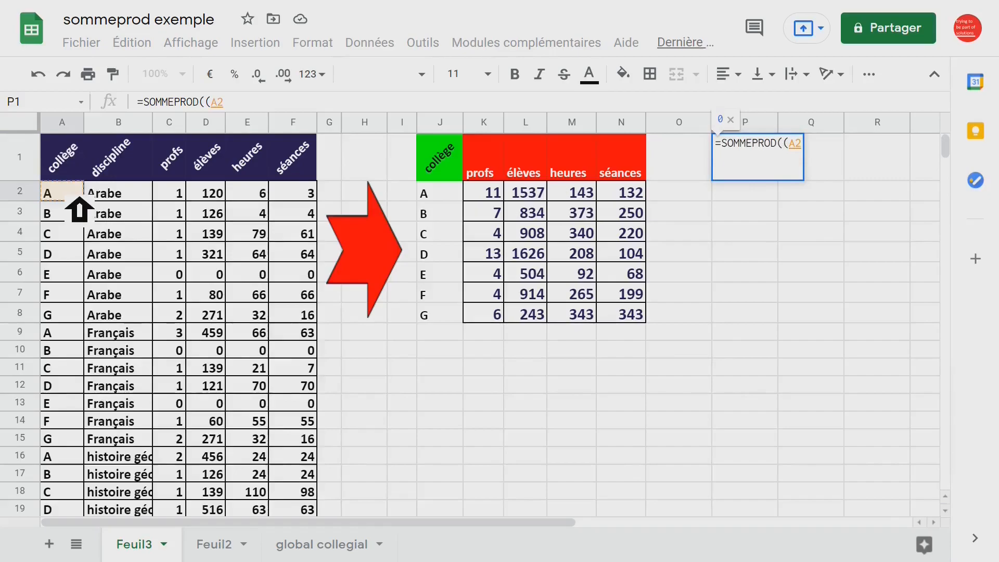
{"action": "key", "text": "ctrl+shift+Down"}
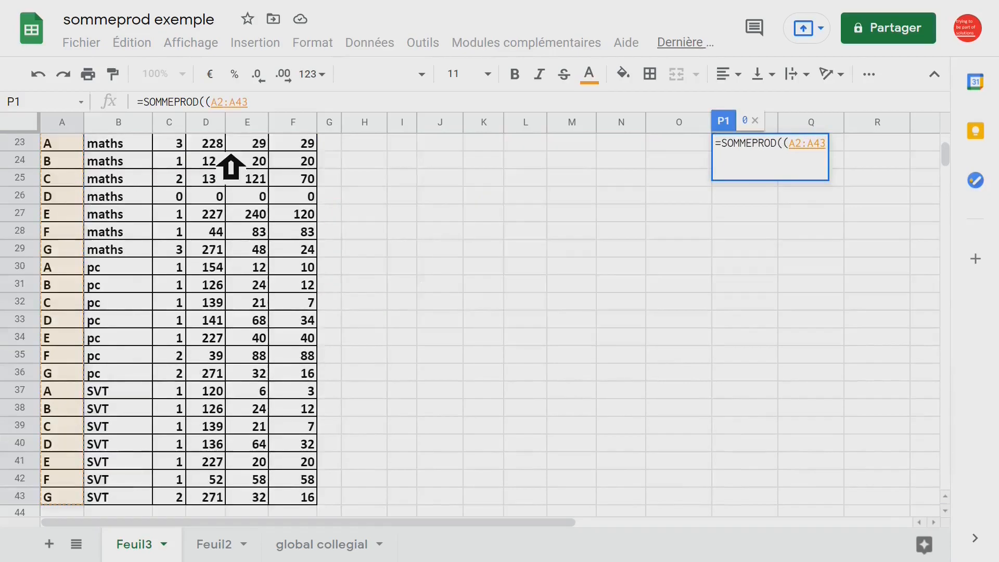
Step: Make the range absolute as $A$2:$A$43 and complete the first condition by equating it to J2
{"action": "left_click_drag", "start_coordinate": [225, 101], "coordinate": [272, 102]}
{"action": "left_click", "coordinate": [272, 103]}
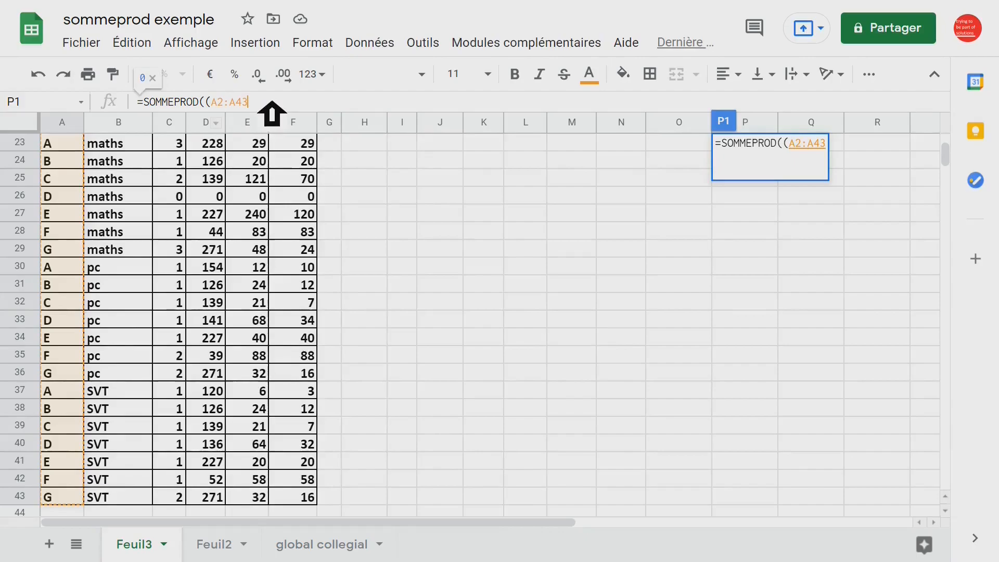
{"action": "key", "text": "F4"}
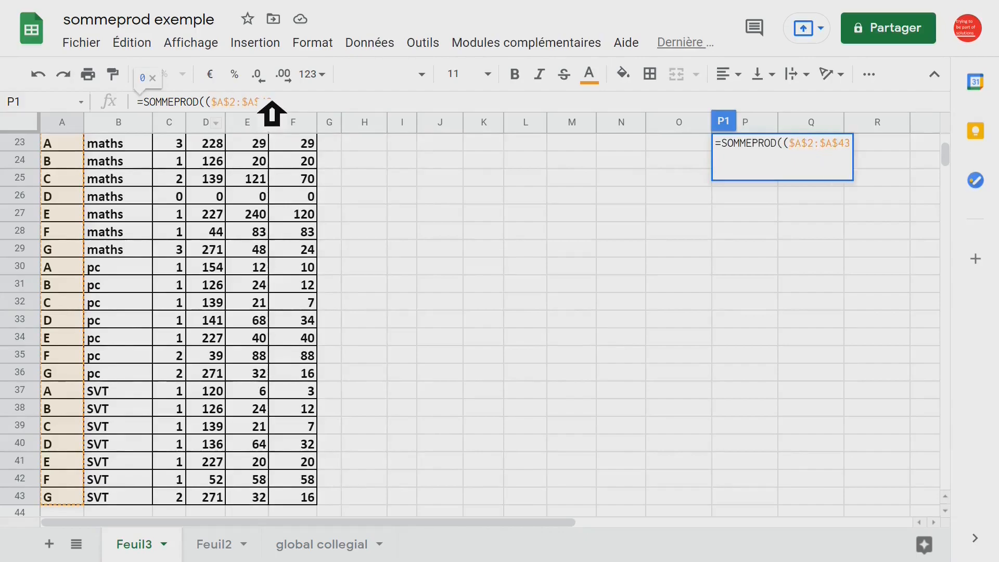
{"action": "type", "text": "="}
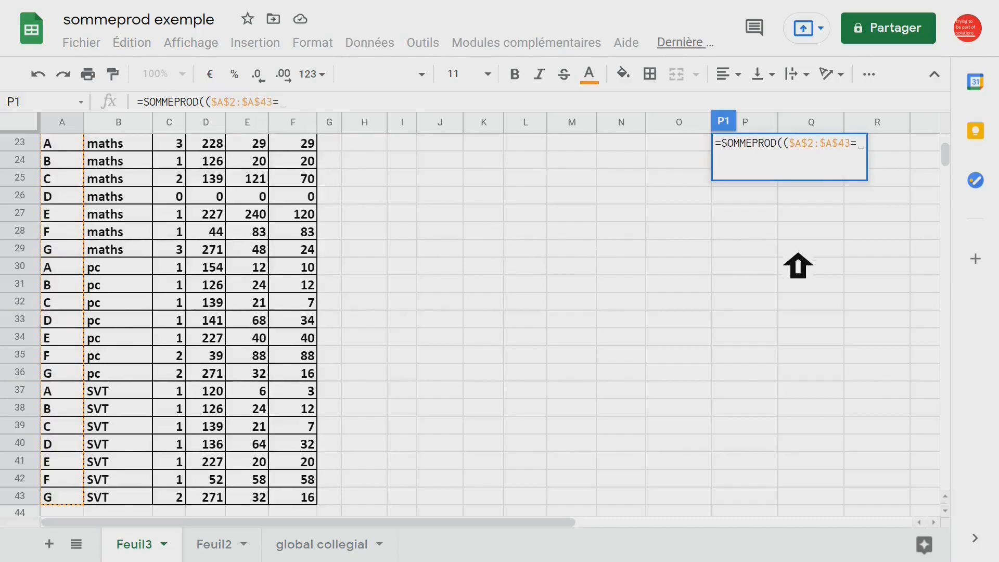
{"action": "scroll", "coordinate": [957, 158], "scroll_direction": "up", "scroll_amount": 5}
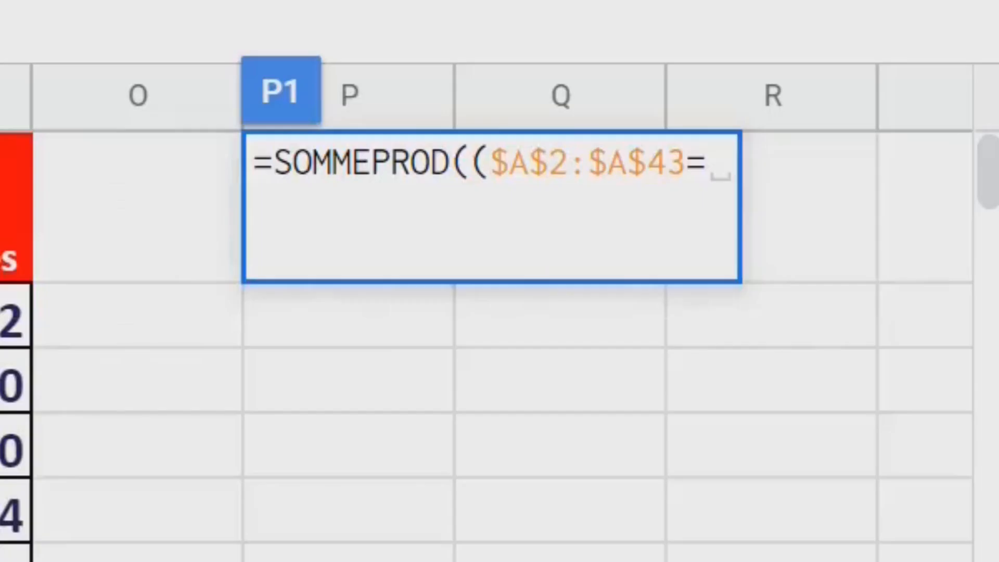
{"action": "type", "text": "J2"}
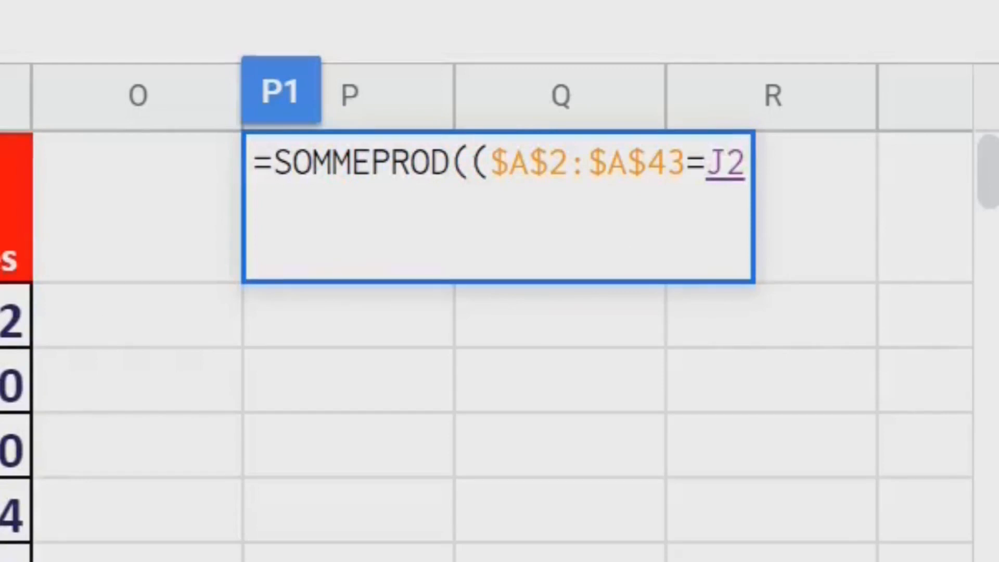
{"action": "type", "text": ")"}
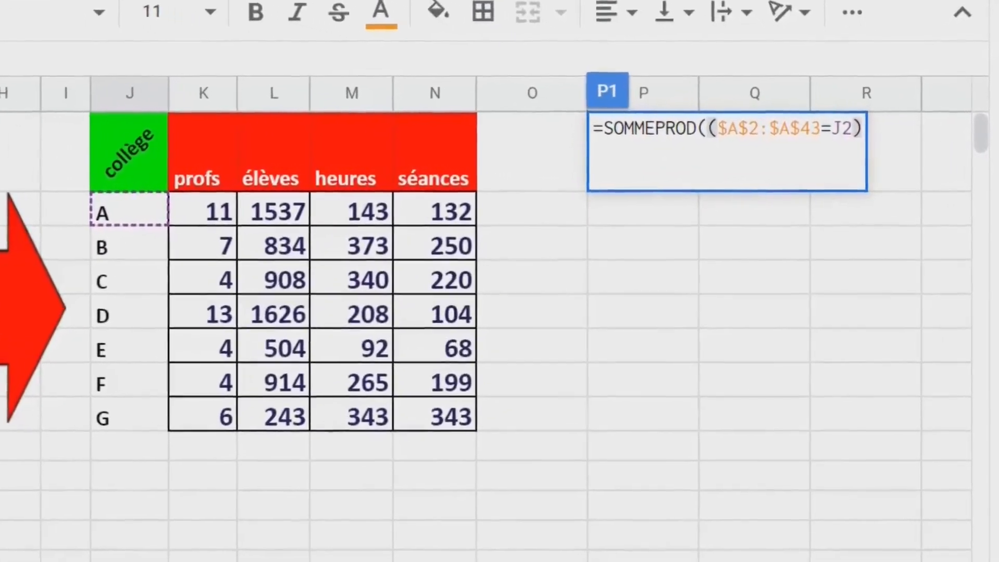
Step: Multiply the condition by the profs range C2:C43, close the formula and enter it in P1
{"action": "type", "text": "*("}
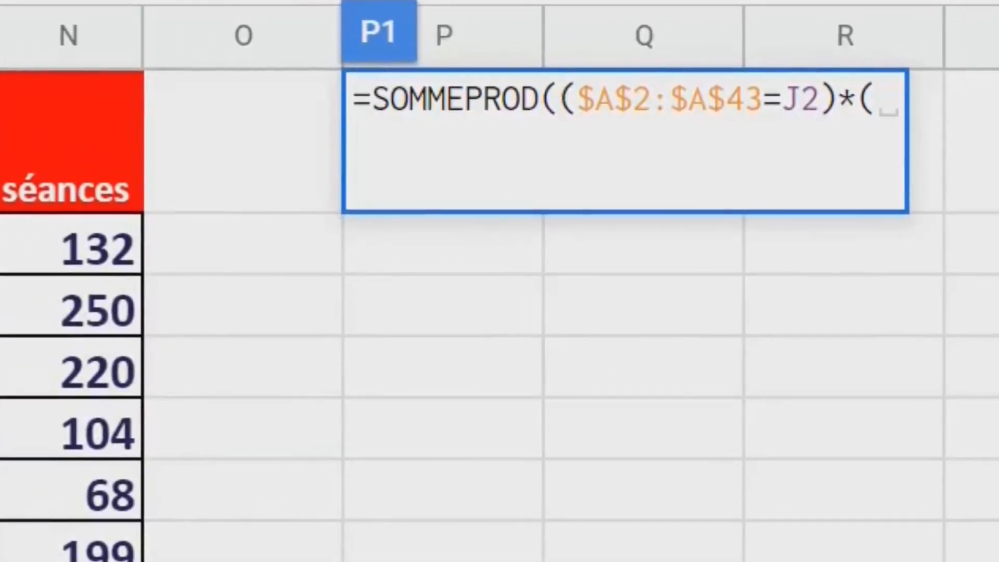
{"action": "left_click", "coordinate": [177, 191]}
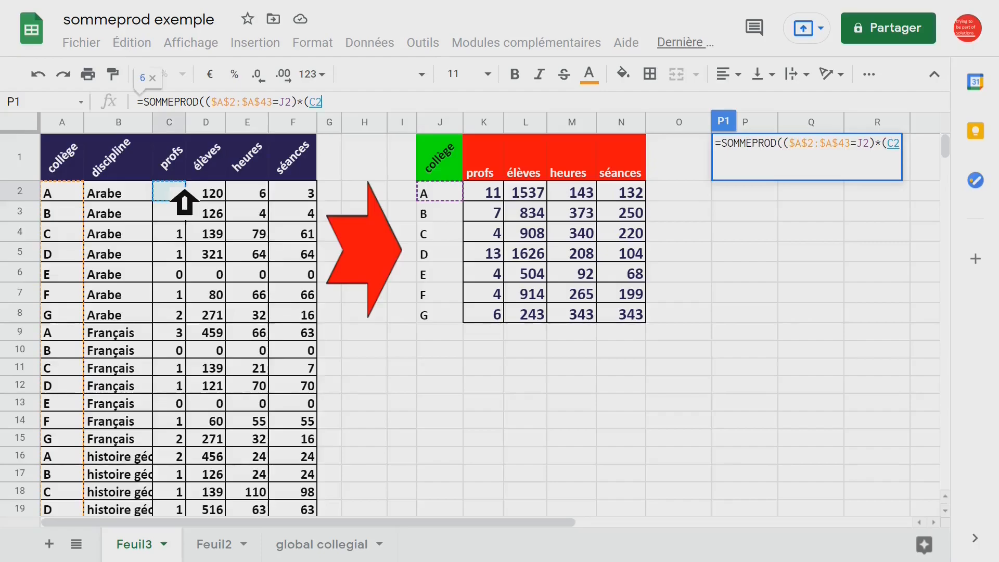
{"action": "left_click_drag", "start_coordinate": [185, 191], "coordinate": [189, 318]}
{"action": "type", "text": ")"}
{"action": "left_click", "coordinate": [254, 102]}
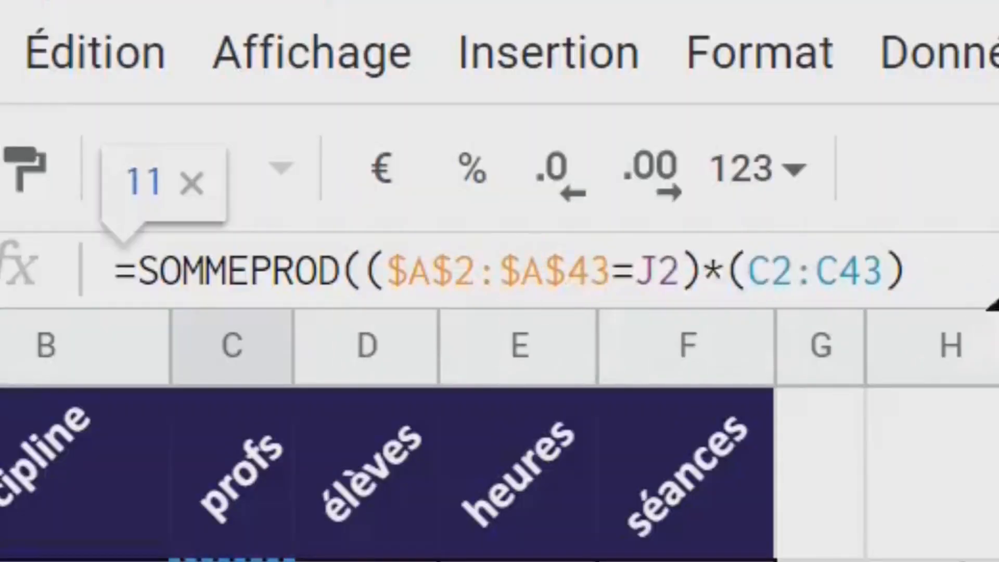
{"action": "left_click_drag", "start_coordinate": [916, 273], "coordinate": [191, 270]}
{"action": "key", "text": "Right"}
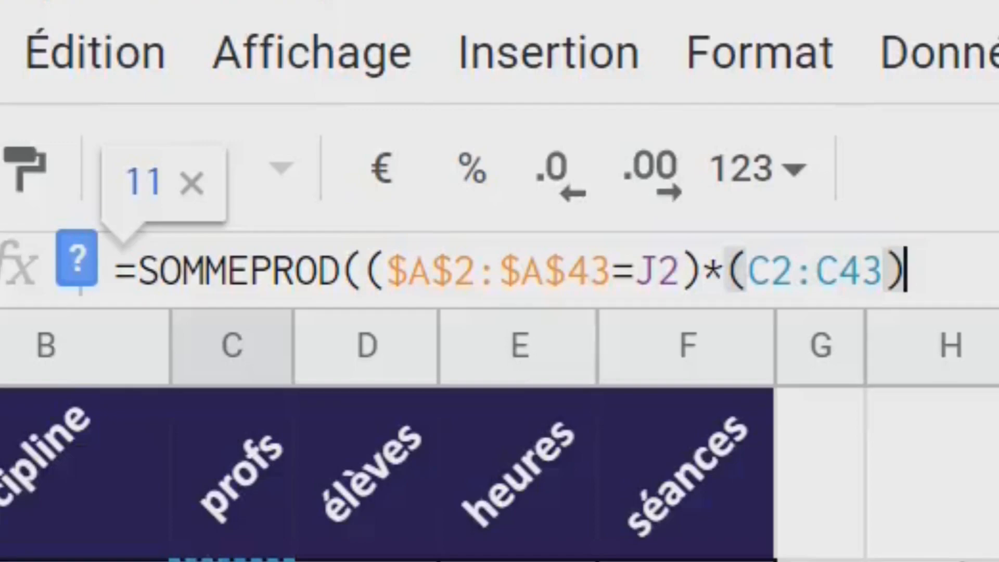
{"action": "type", "text": ")"}
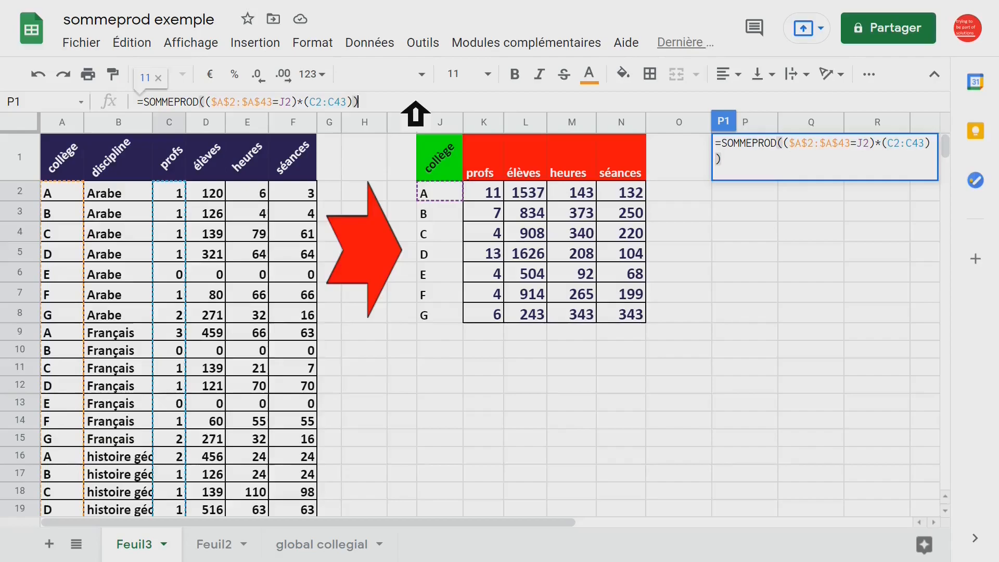
{"action": "key", "text": "Return"}
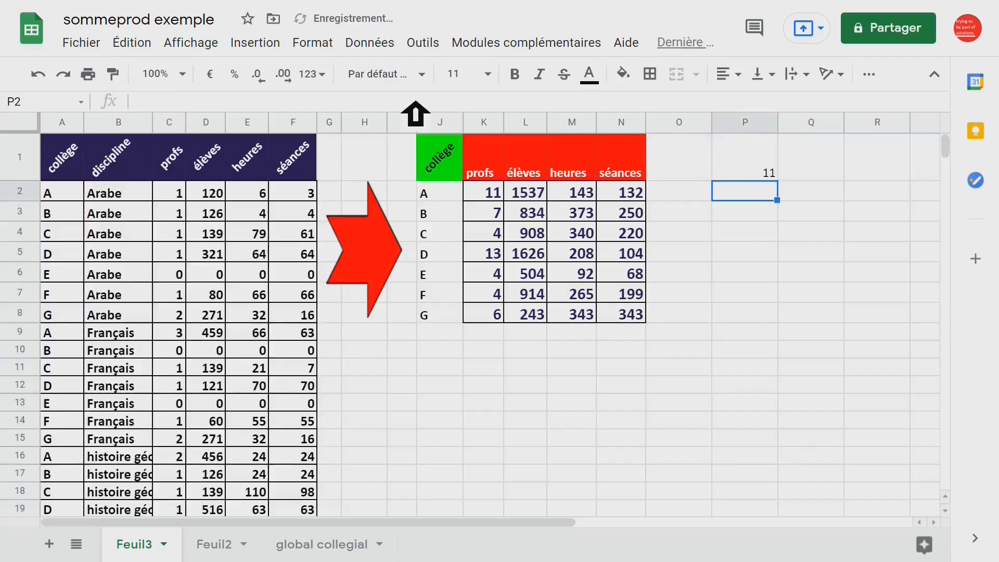
Step: Narrow column P to fit the formula result closely
{"action": "left_click", "coordinate": [768, 174]}
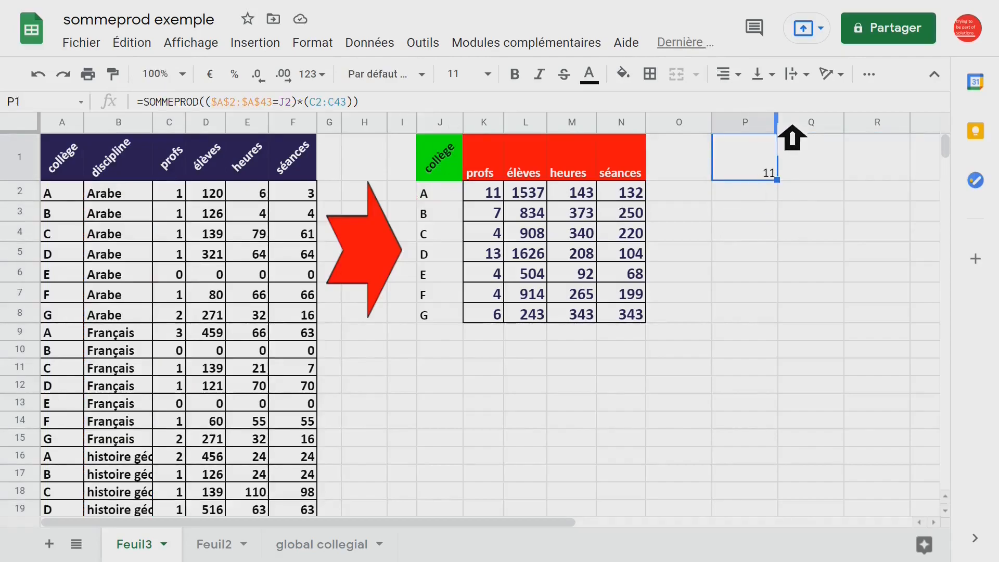
{"action": "left_click_drag", "start_coordinate": [777, 124], "coordinate": [732, 124]}
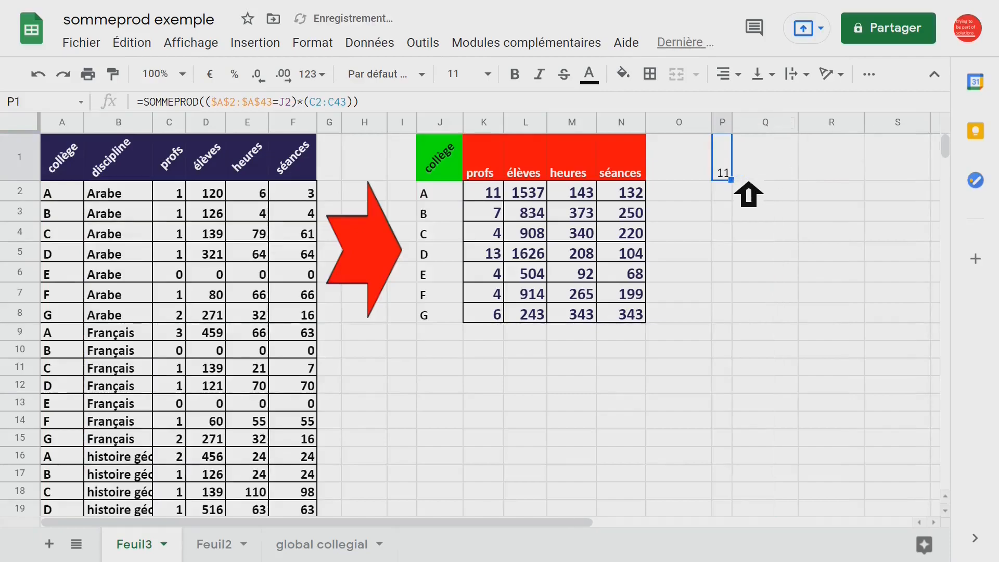
Step: Try to extend the P1 formula into Q1 and inspect which cells the copy references
{"action": "left_click_drag", "start_coordinate": [749, 182], "coordinate": [798, 182]}
{"action": "left_click", "coordinate": [788, 173]}
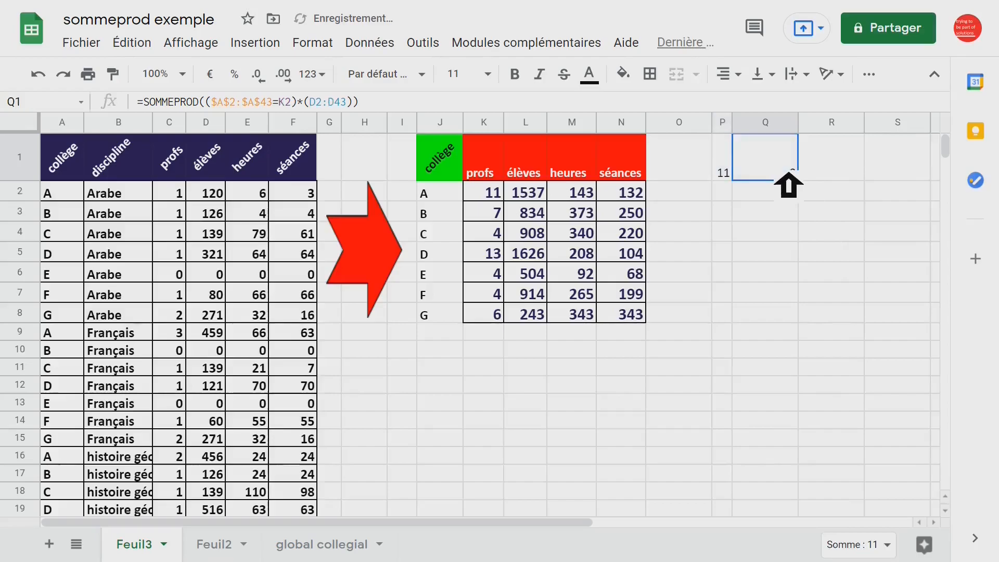
{"action": "double_click", "coordinate": [787, 172]}
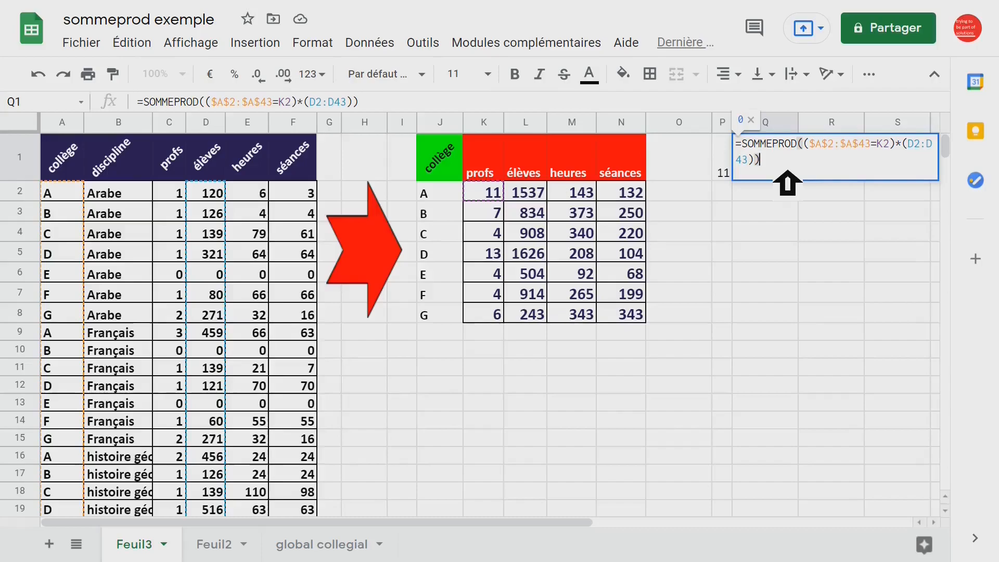
{"action": "key", "text": "Escape"}
{"action": "key", "text": "Left"}
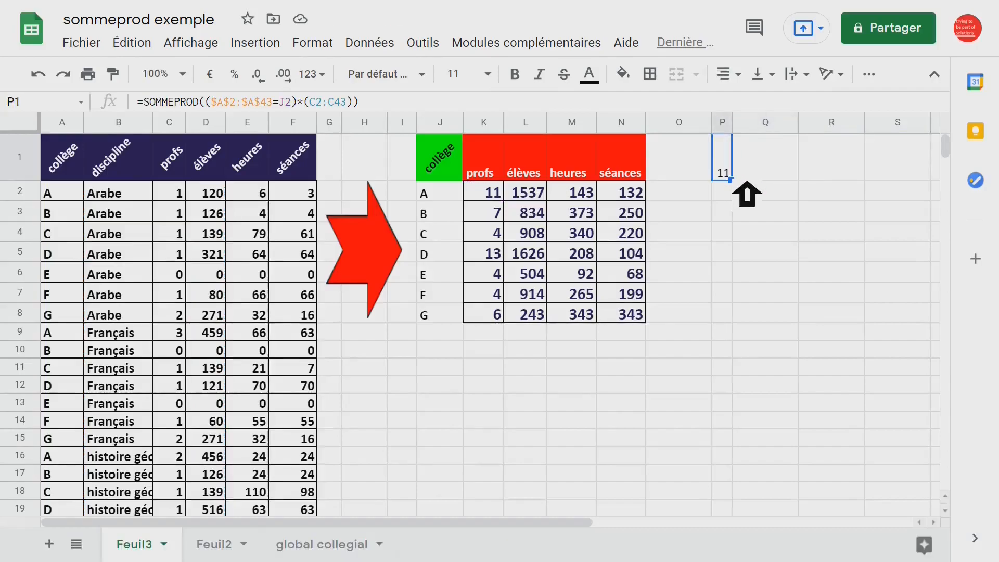
Step: Fill the P1 formula across into Q1 and compare its criterion reference with the formula in K2
{"action": "left_click_drag", "start_coordinate": [746, 181], "coordinate": [799, 182]}
{"action": "left_click", "coordinate": [796, 171]}
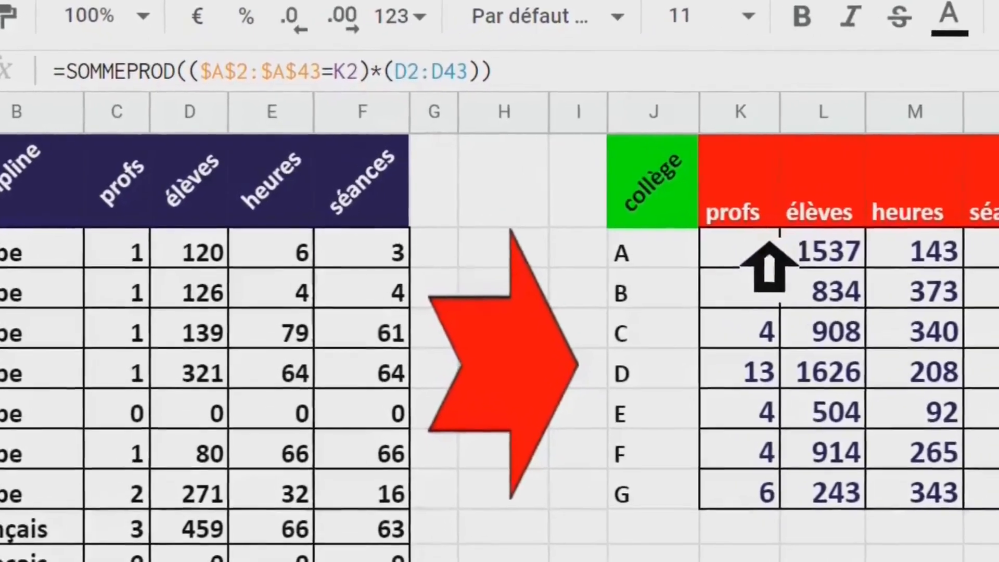
{"action": "left_click", "coordinate": [768, 243]}
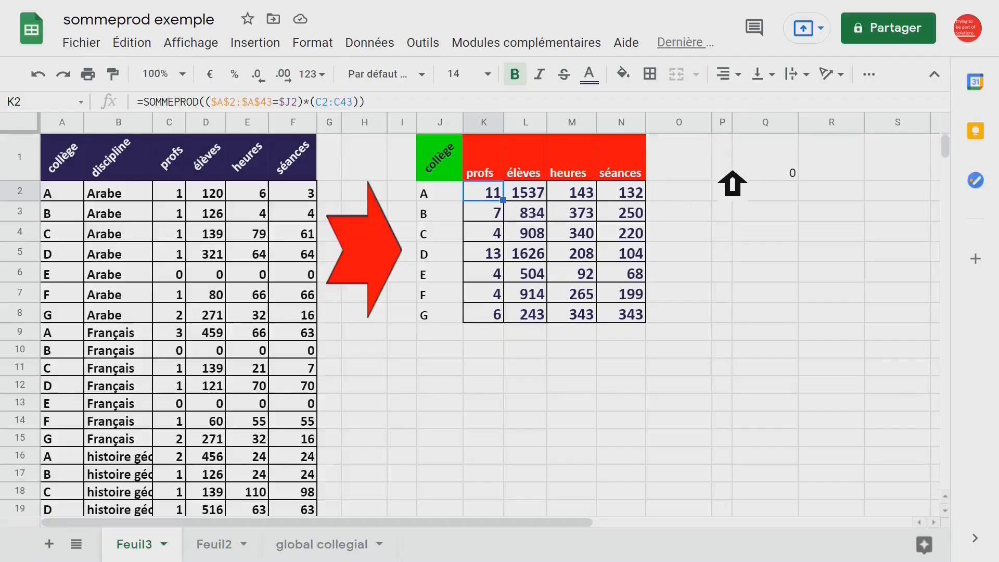
Step: Change the criterion reference in the P1 formula to $J2, locking only its column, and enter the formula
{"action": "left_click", "coordinate": [731, 172]}
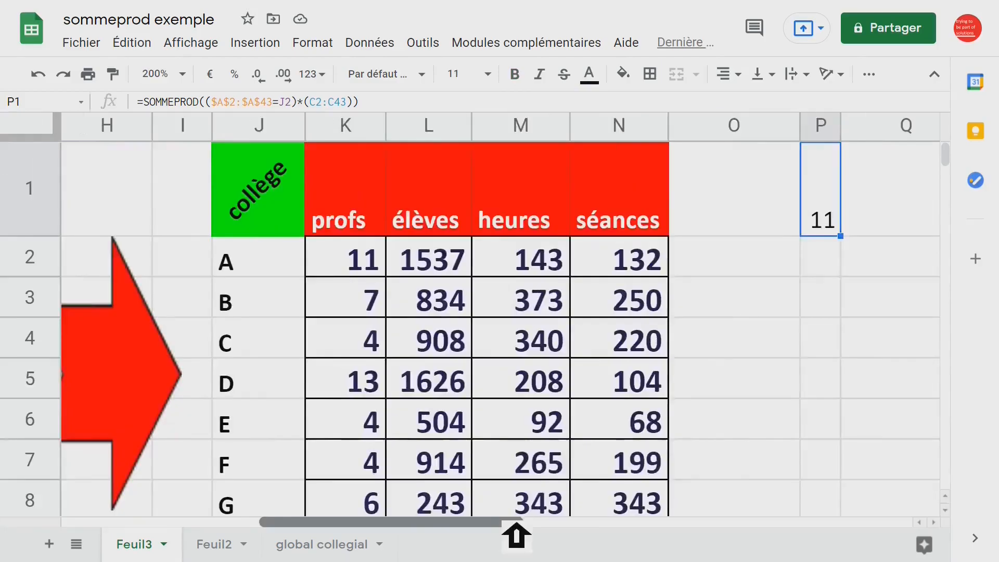
{"action": "left_click_drag", "start_coordinate": [515, 522], "coordinate": [568, 522]}
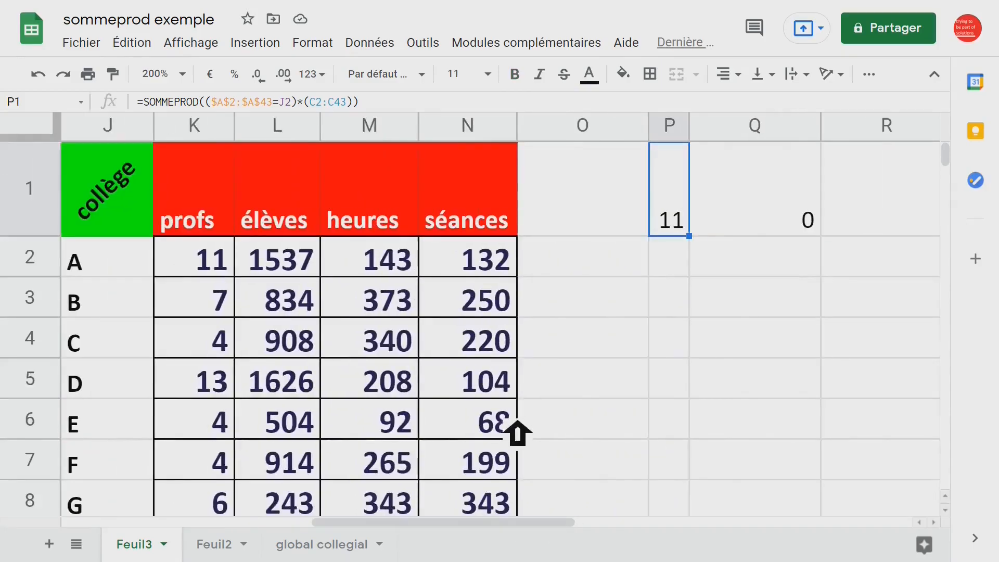
{"action": "double_click", "coordinate": [680, 229]}
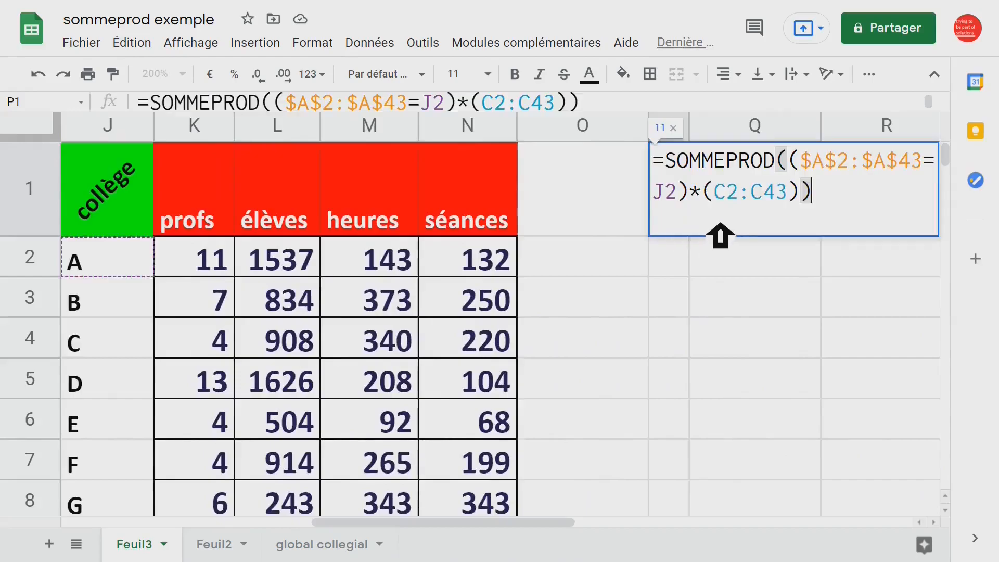
{"action": "left_click", "coordinate": [676, 192]}
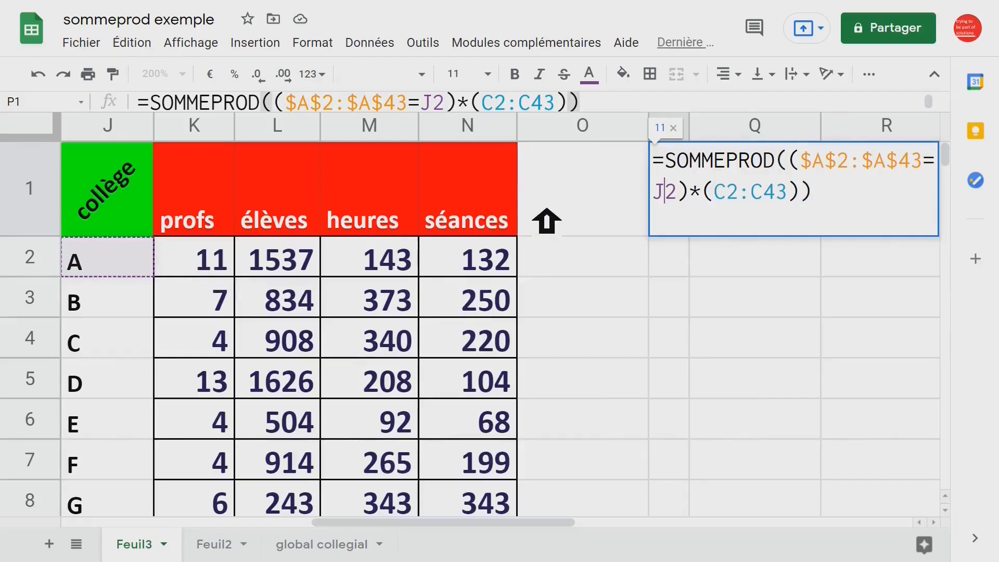
{"action": "key", "text": "F4"}
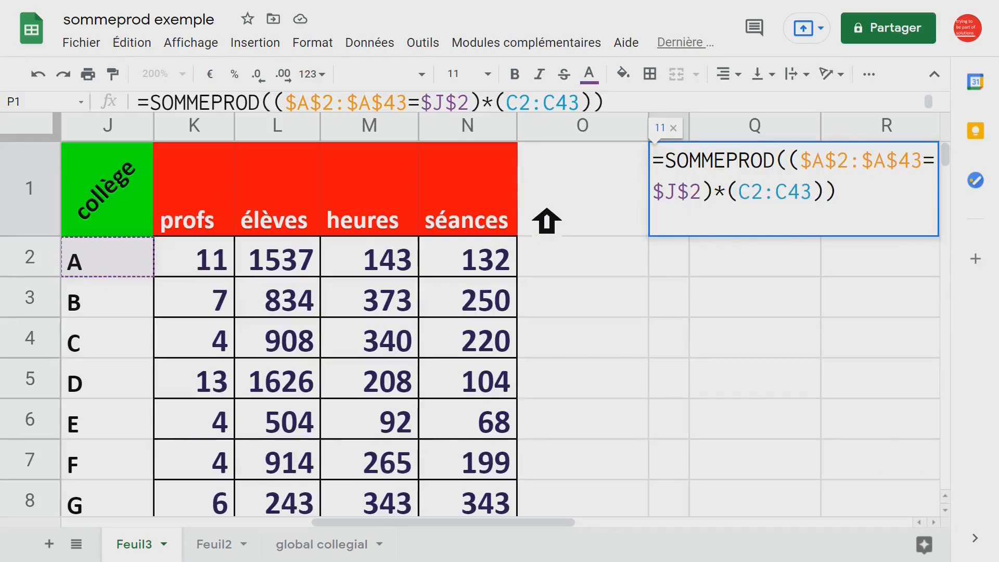
{"action": "key", "text": "F4"}
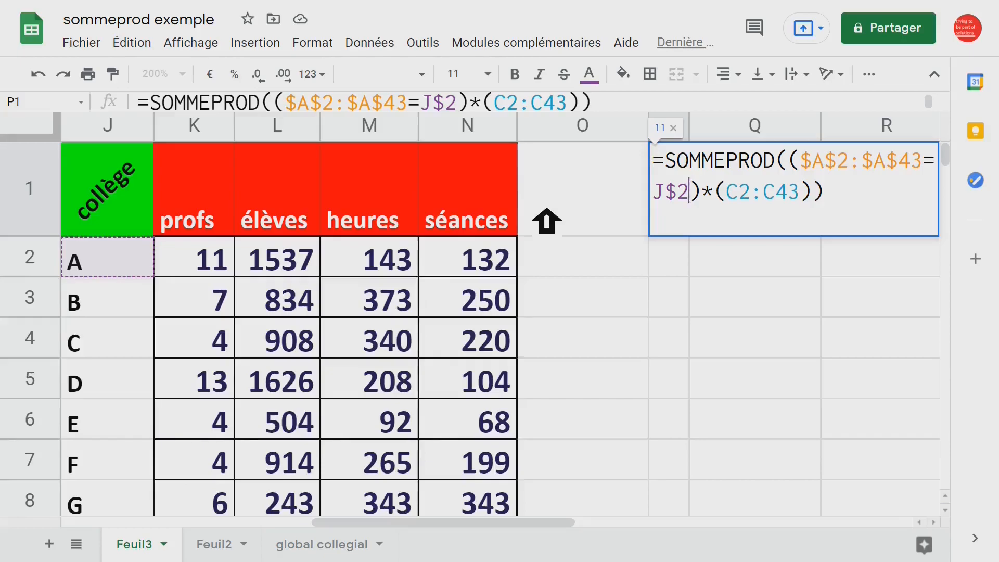
{"action": "key", "text": "F4"}
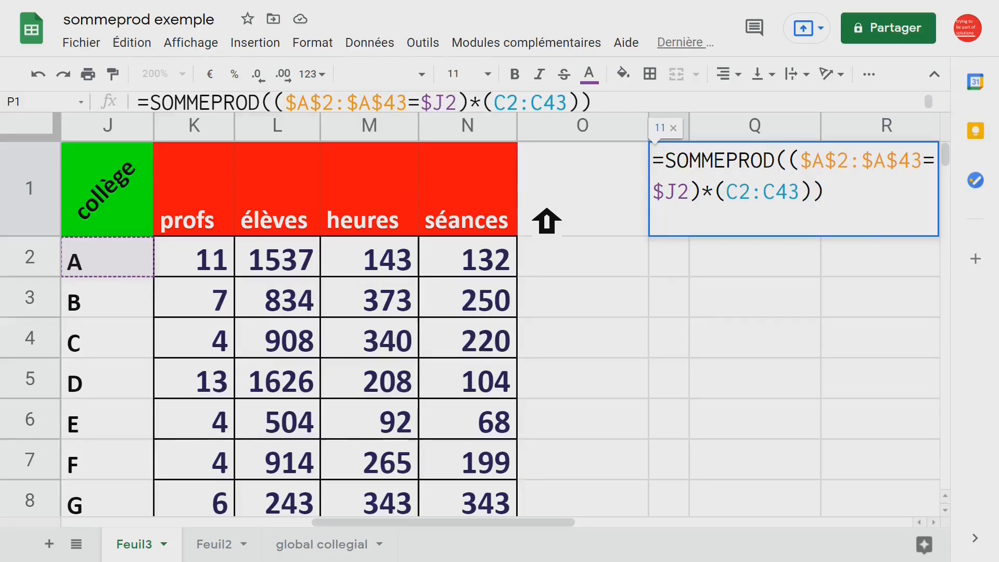
{"action": "key", "text": "Return"}
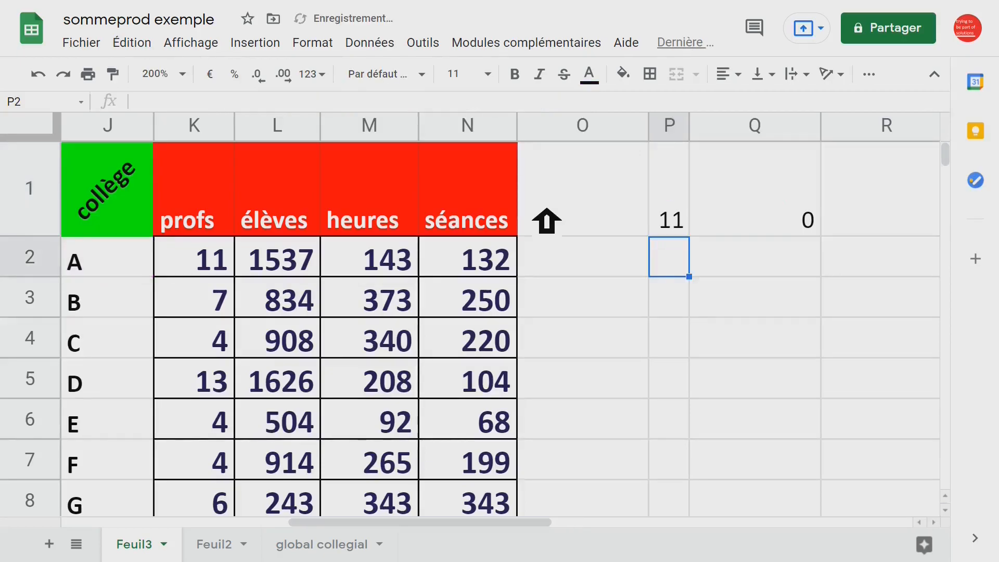
Step: Fill the corrected P1 formula across to R1 and down column P to P8
{"action": "left_click", "coordinate": [684, 219]}
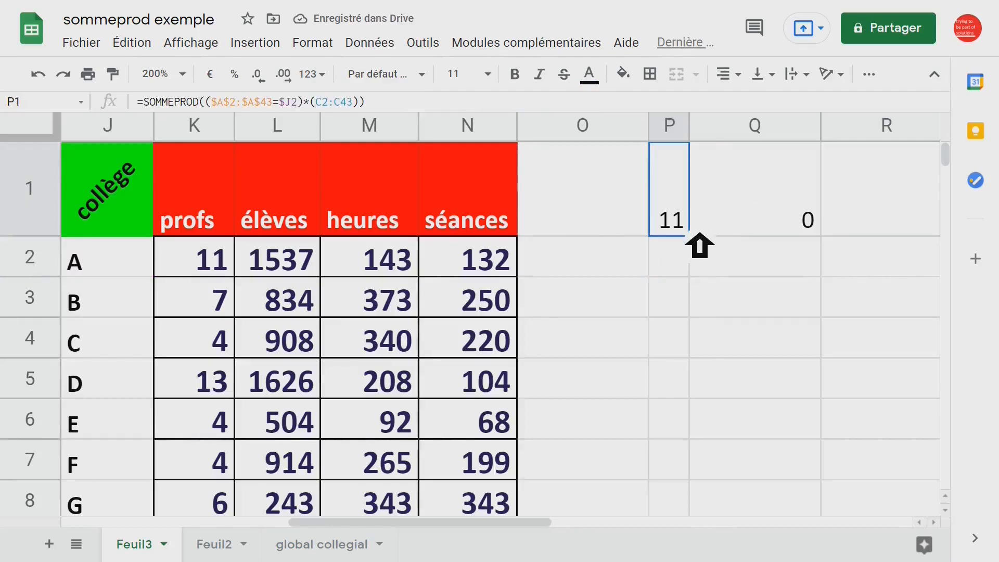
{"action": "left_click_drag", "start_coordinate": [704, 247], "coordinate": [811, 244]}
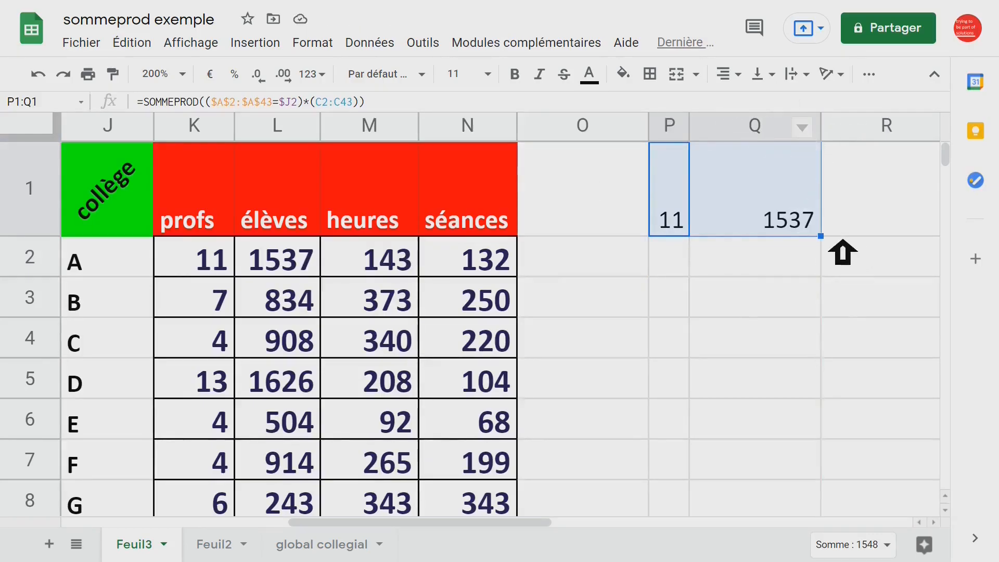
{"action": "left_click_drag", "start_coordinate": [821, 237], "coordinate": [921, 252]}
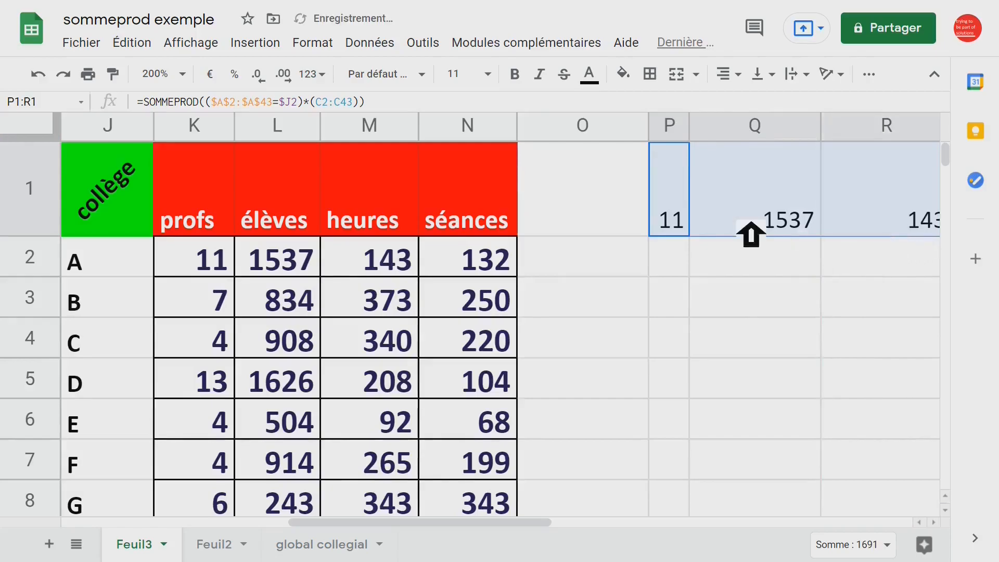
{"action": "left_click", "coordinate": [678, 226]}
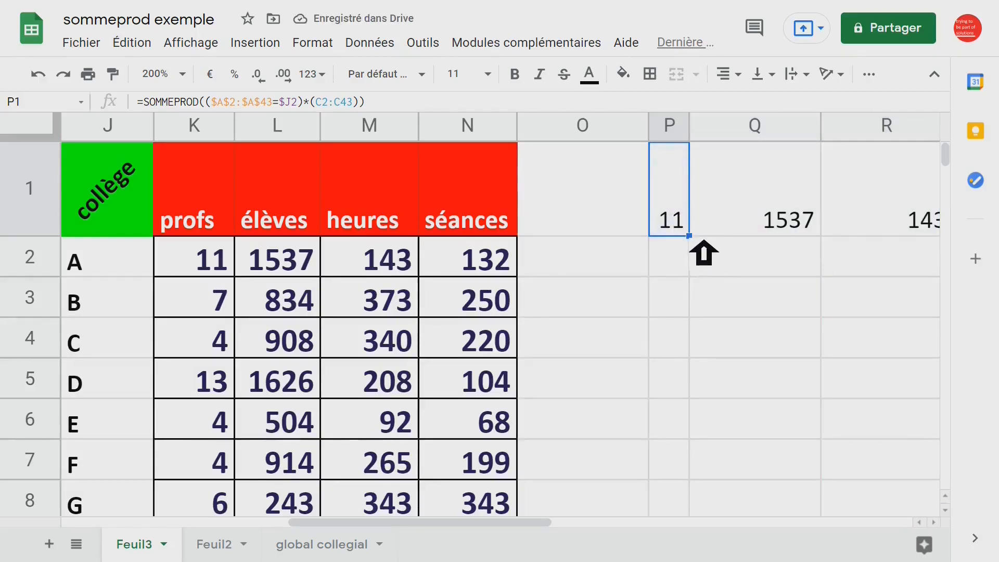
{"action": "left_click_drag", "start_coordinate": [703, 240], "coordinate": [704, 502]}
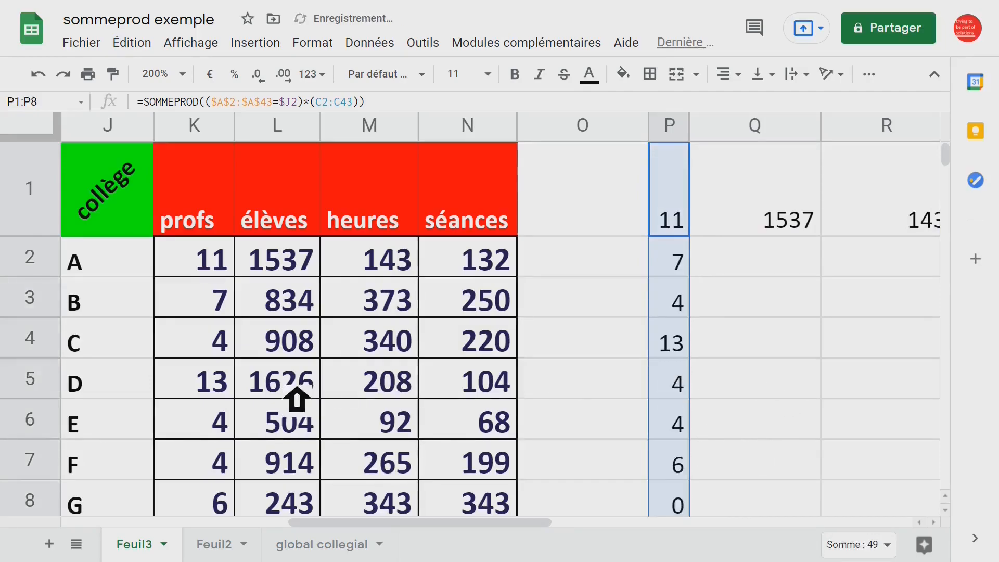
Step: Enter a FORMULATEXT formula referencing N2 in O2 and accept the suggested fill down to O8
{"action": "scroll", "coordinate": [297, 401], "scroll_direction": "down", "scroll_amount": 5}
{"action": "left_click", "coordinate": [461, 256]}
{"action": "scroll", "coordinate": [395, 245], "scroll_direction": "up", "scroll_amount": 1}
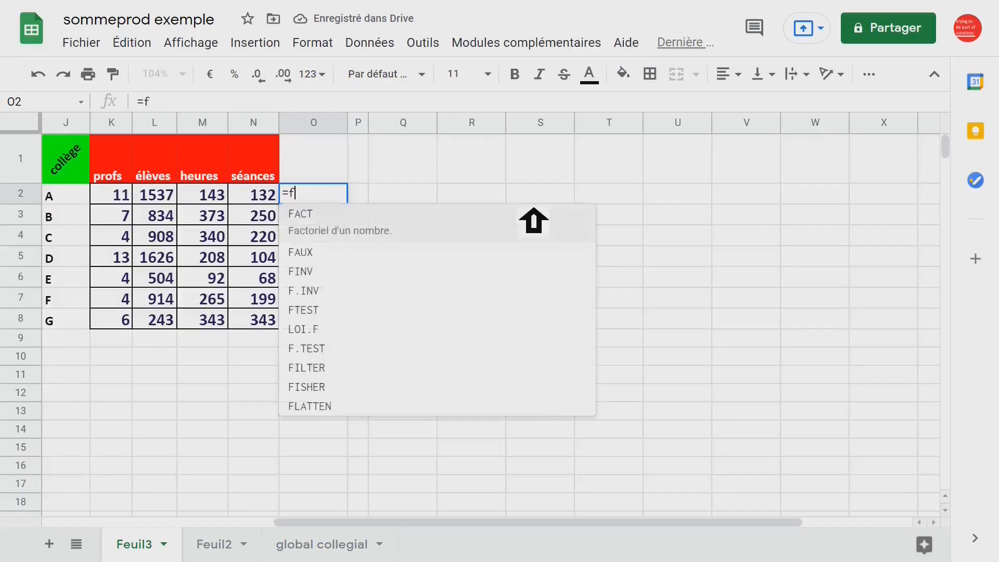
{"action": "type", "text": "o"}
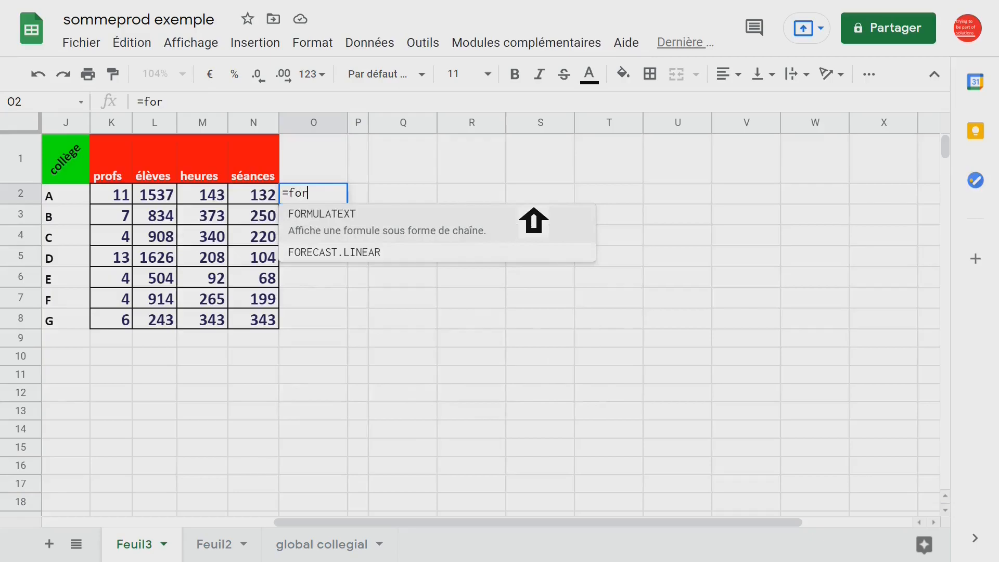
{"action": "type", "text": "r"}
{"action": "left_click", "coordinate": [355, 225]}
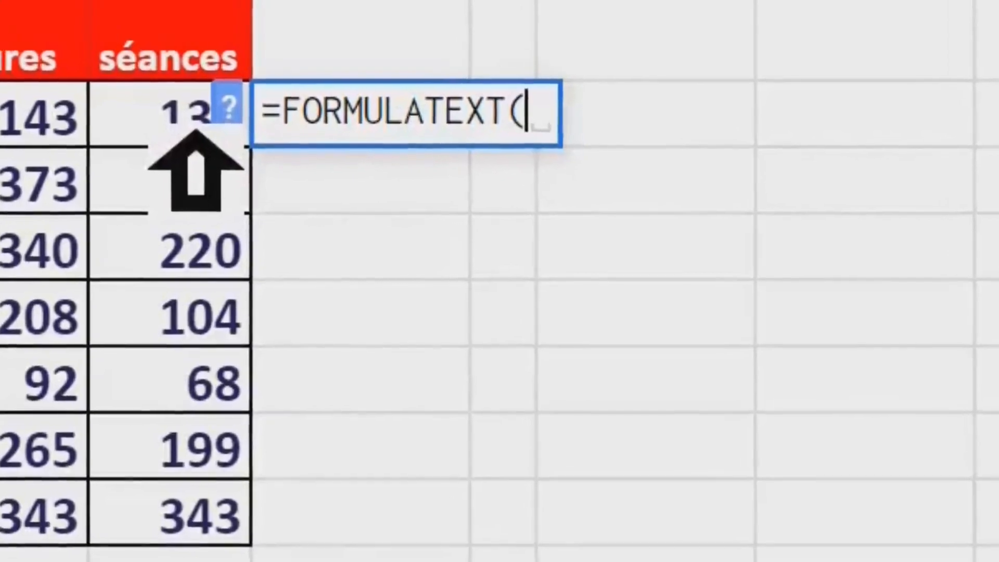
{"action": "left_click", "coordinate": [196, 128]}
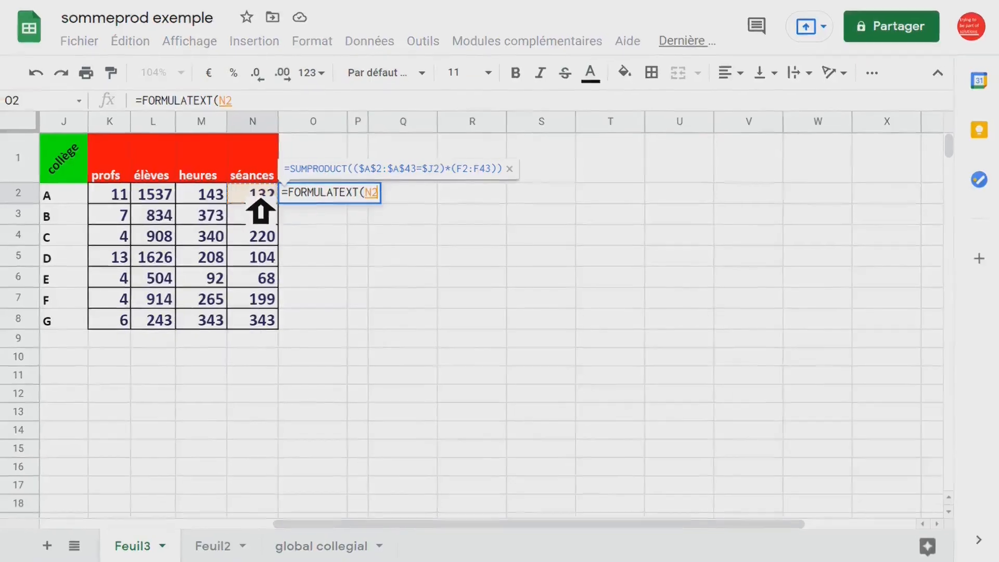
{"action": "key", "text": "Return"}
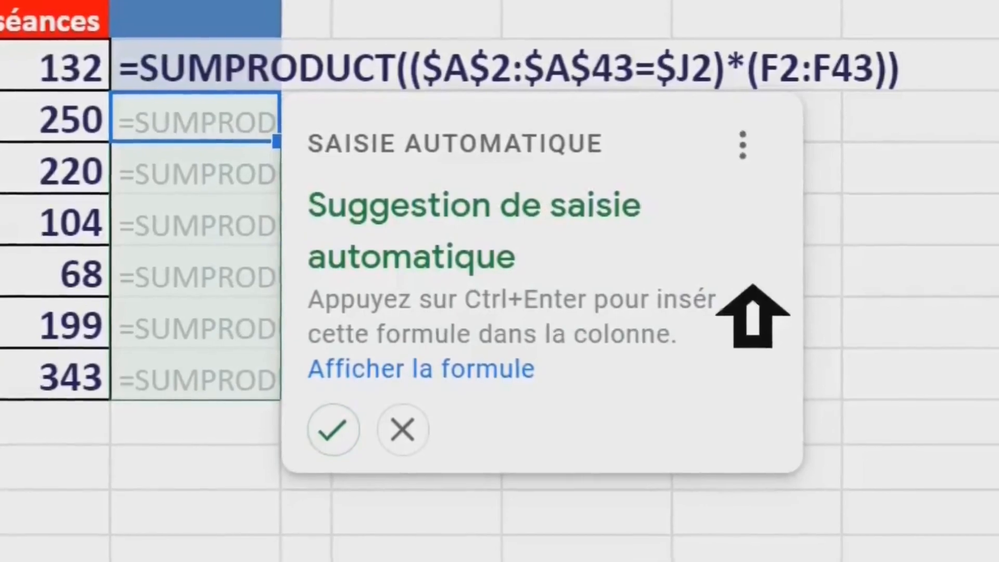
{"action": "key", "text": "ctrl+Return"}
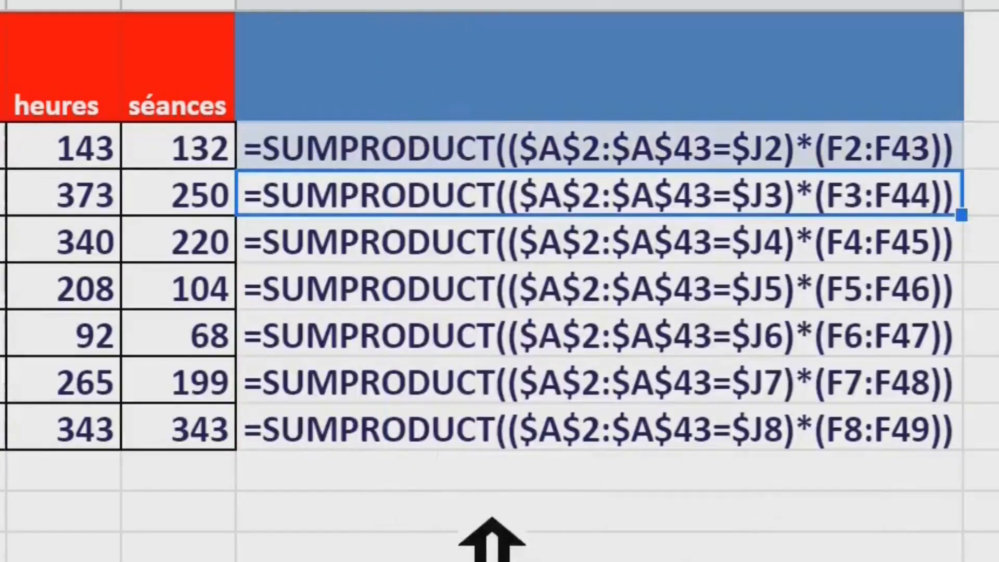
Step: Examine N2 against its formula text and compare the source headers C1:F1 with the summary headers
{"action": "left_click", "coordinate": [490, 517]}
{"action": "left_click", "coordinate": [227, 159]}
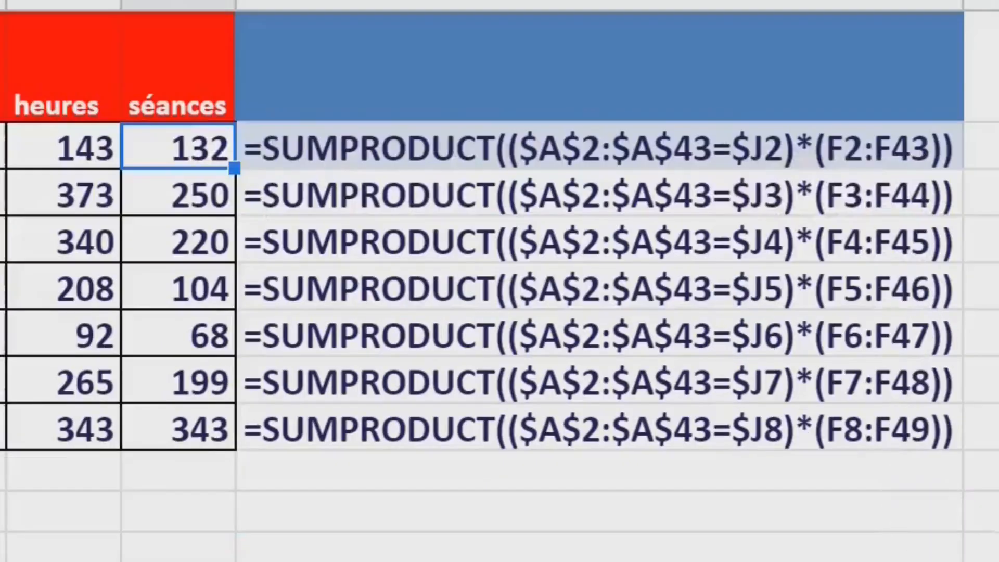
{"action": "left_click", "coordinate": [983, 471]}
{"action": "left_click", "coordinate": [803, 522]}
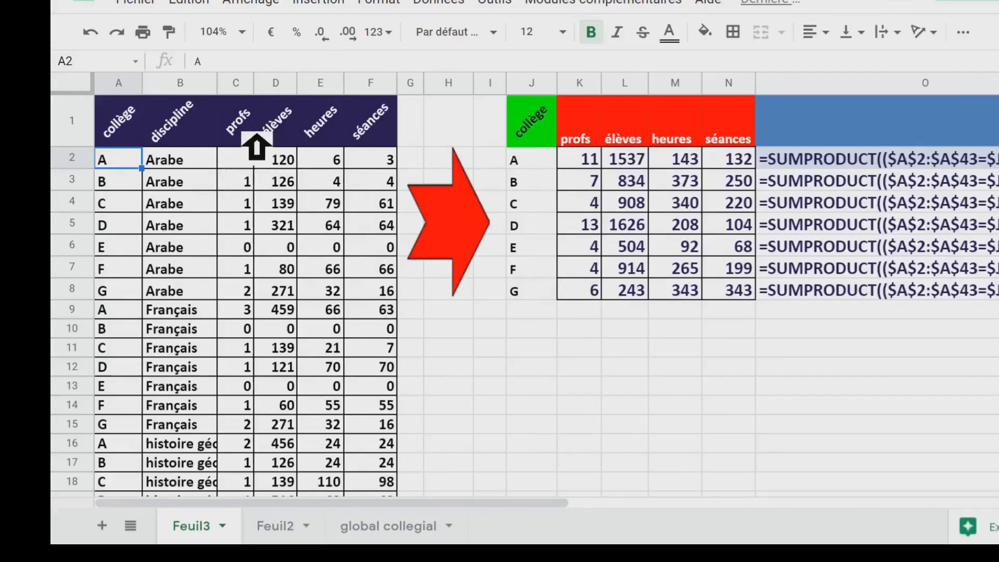
{"action": "left_click", "coordinate": [32, 95]}
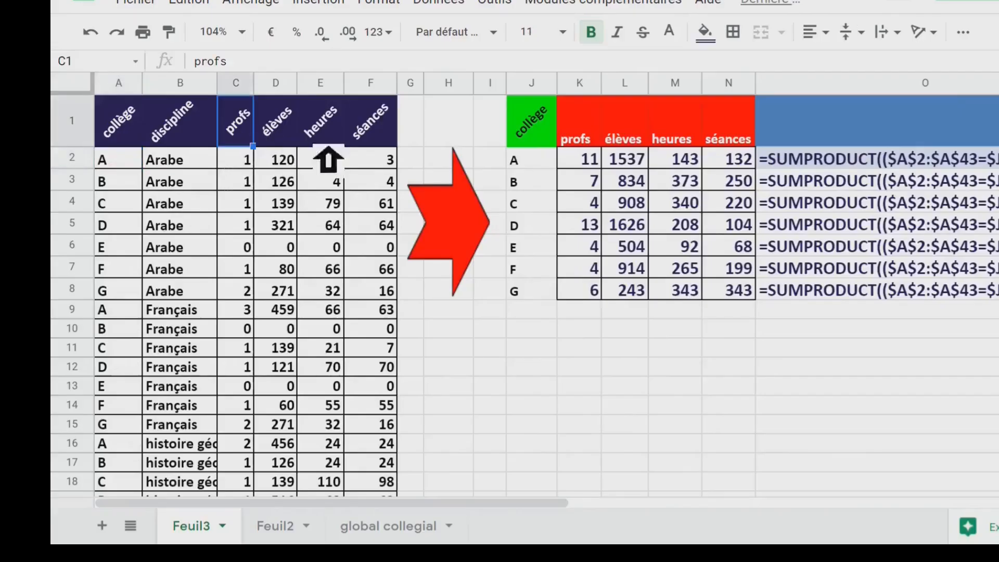
{"action": "left_click", "coordinate": [635, 146]}
{"action": "left_click", "coordinate": [687, 146]}
{"action": "left_click", "coordinate": [733, 145]}
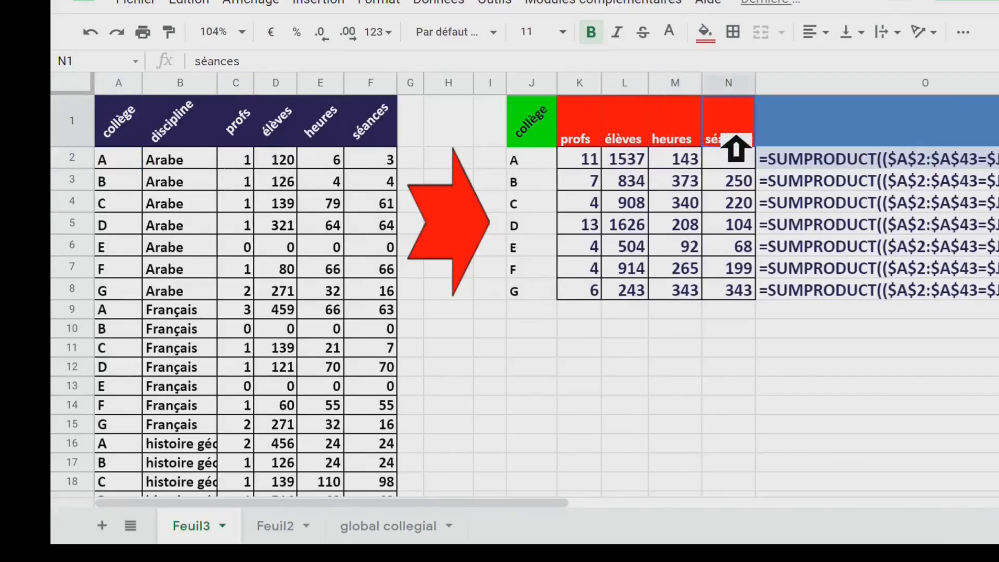
{"action": "left_click_drag", "start_coordinate": [250, 138], "coordinate": [385, 144]}
Step: Clear the summary results in L2:N8 and K3:K8, and remove the SOMMEPROD formula from K2
{"action": "left_click_drag", "start_coordinate": [641, 161], "coordinate": [733, 296]}
{"action": "key", "text": "Delete"}
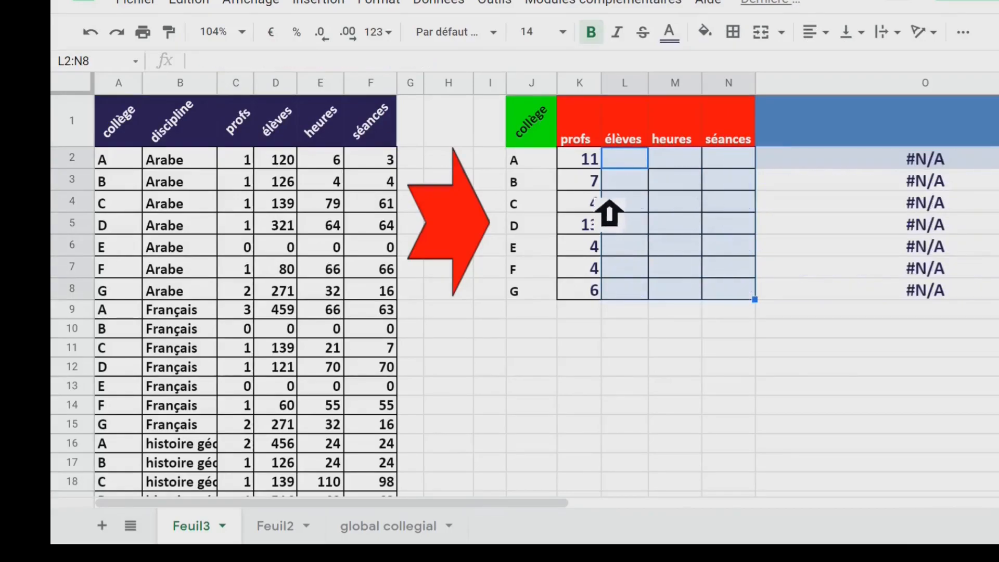
{"action": "left_click_drag", "start_coordinate": [594, 198], "coordinate": [595, 294]}
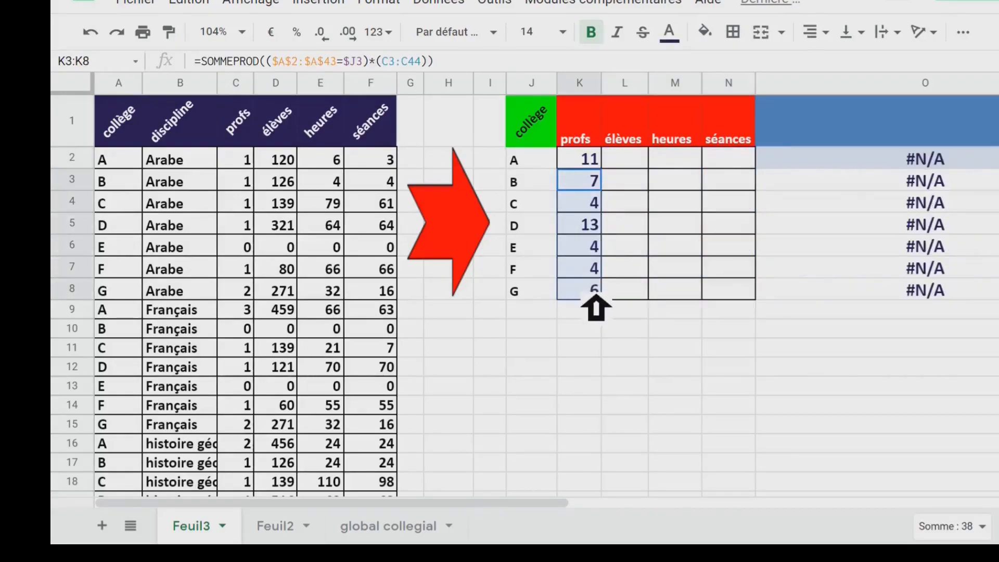
{"action": "key", "text": "Delete"}
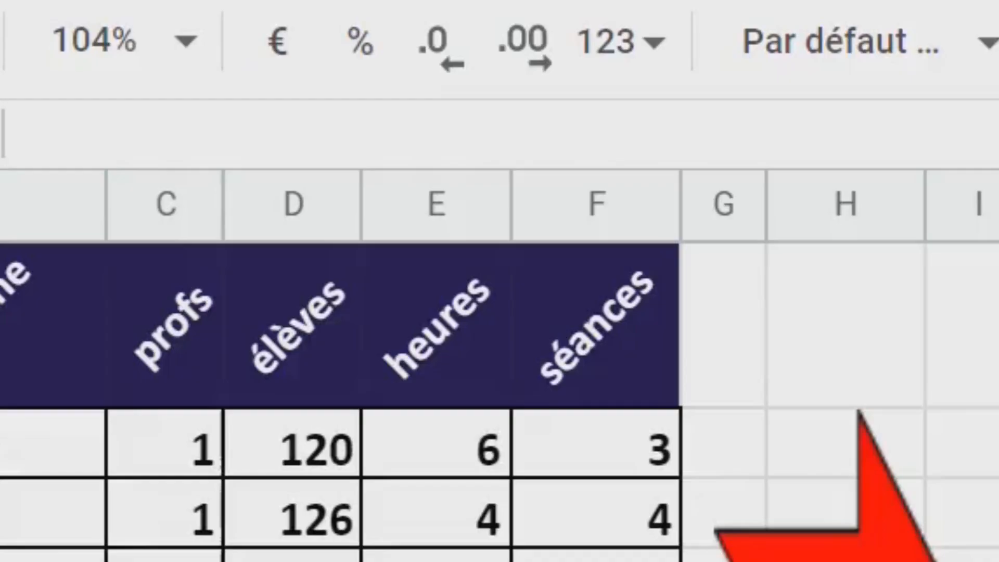
{"action": "left_click", "coordinate": [582, 159]}
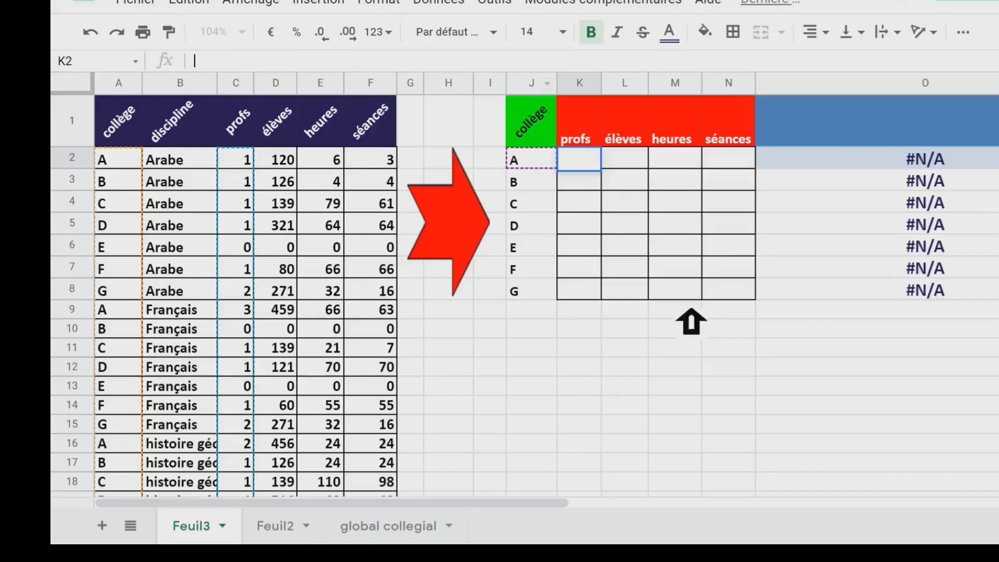
{"action": "left_click", "coordinate": [691, 311]}
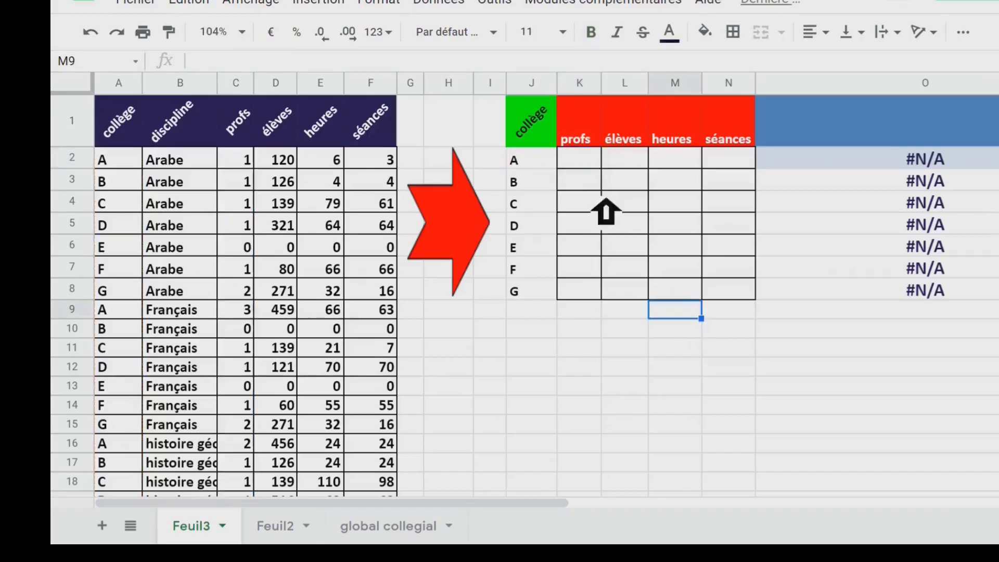
Step: Select the summary range K2:N8 and enter =SOMMEPROD(($A$2:$A$43=$J2)*(C2:C43)) in K2
{"action": "left_click", "coordinate": [596, 162]}
{"action": "left_click_drag", "start_coordinate": [609, 160], "coordinate": [752, 292]}
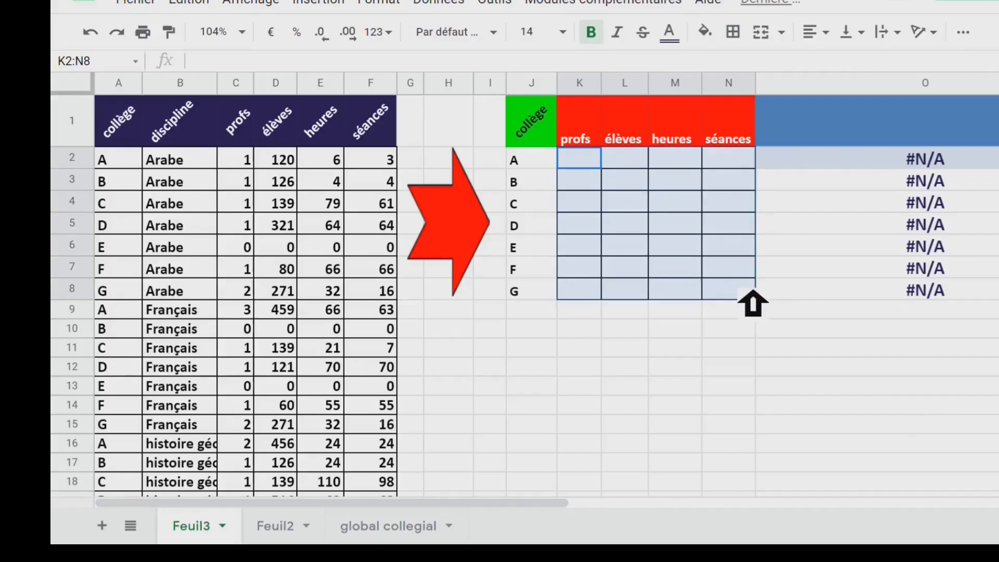
{"action": "key", "text": "ctrl+v"}
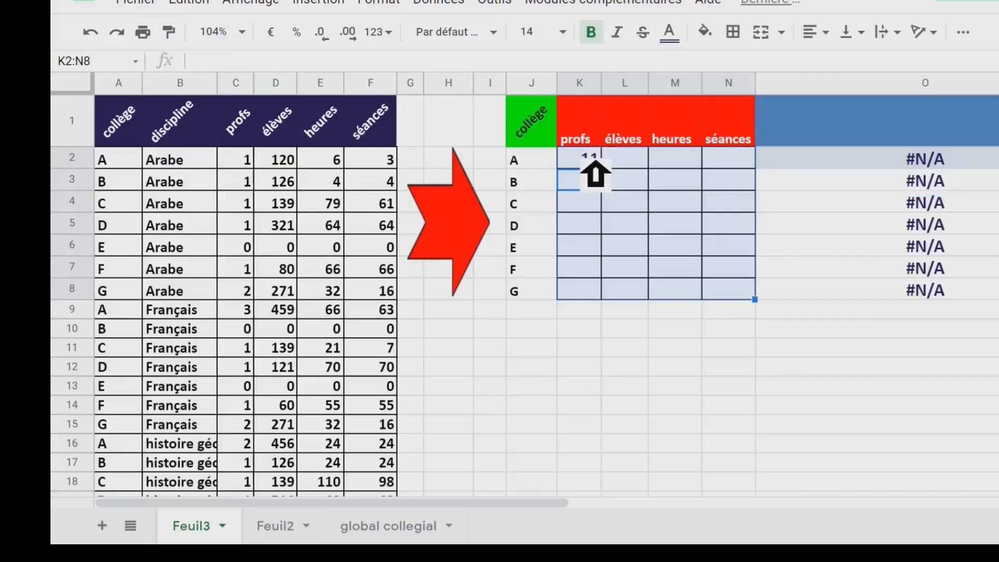
{"action": "key", "text": "Return"}
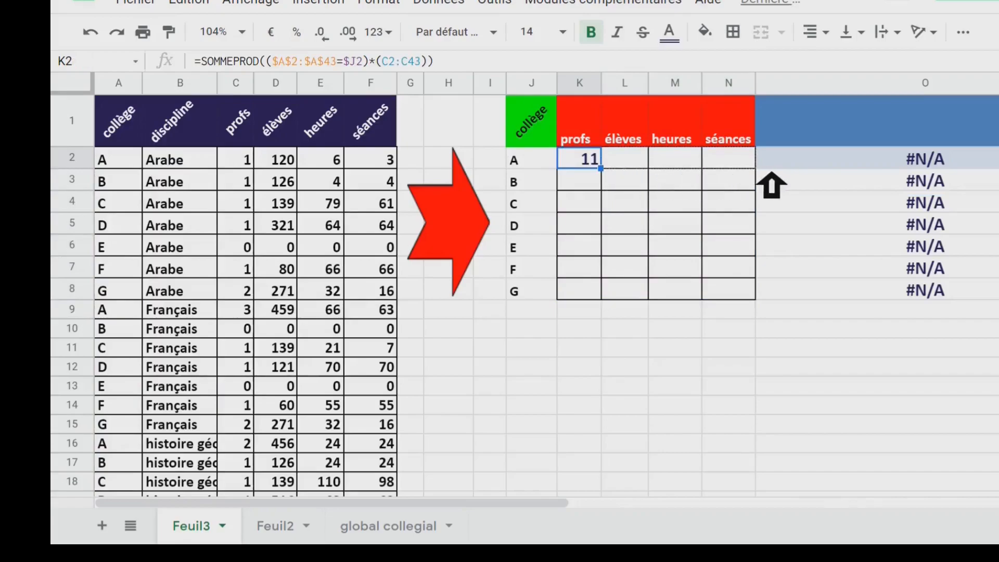
Step: Copy the K2 formula across the élèves, heures and séances columns of row 2, through N2
{"action": "key", "text": "ctrl+c"}
{"action": "key", "text": "shift+Right"}
{"action": "key", "text": "shift+Right"}
{"action": "key", "text": "shift+Right"}
{"action": "key", "text": "ctrl+v"}
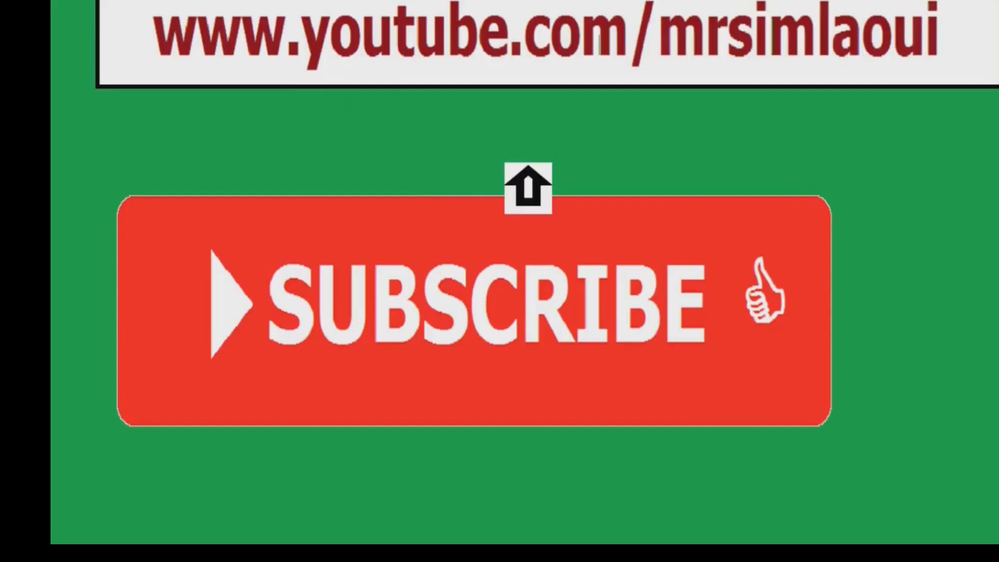